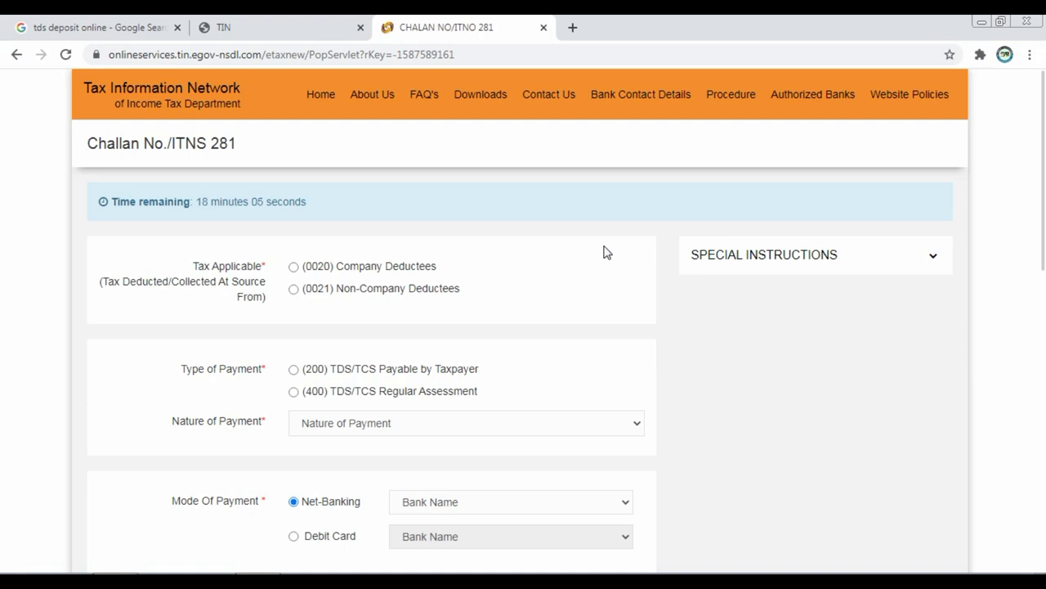
# - Close the Challan and TIN tabs and re-run the 'tds deposit online' Google search
pyautogui.click(543, 28)
pyautogui.click(359, 29)
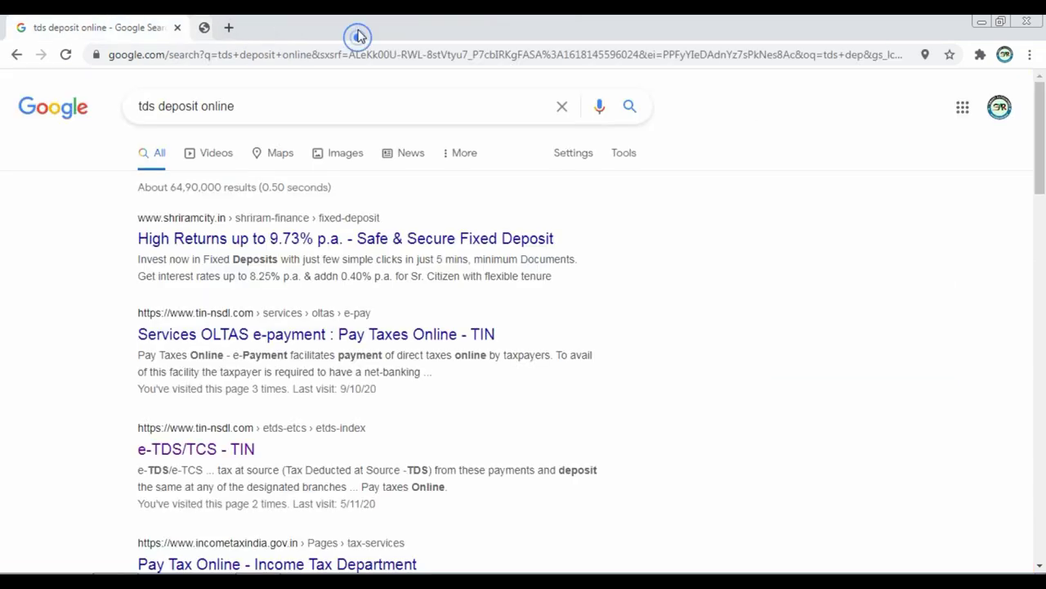
pyautogui.tripleClick(250, 98)
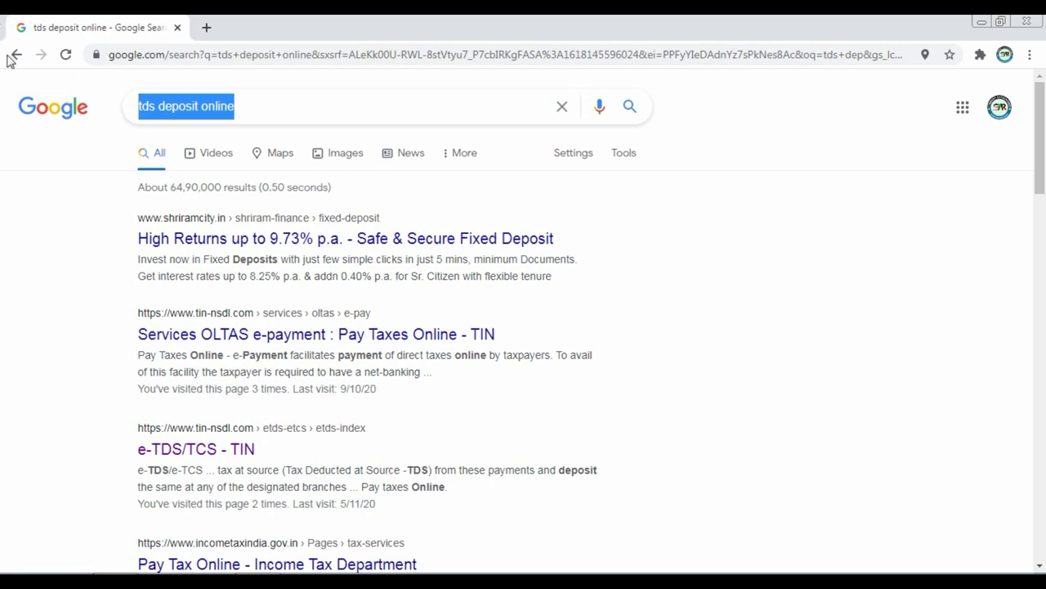
pyautogui.click(253, 110)
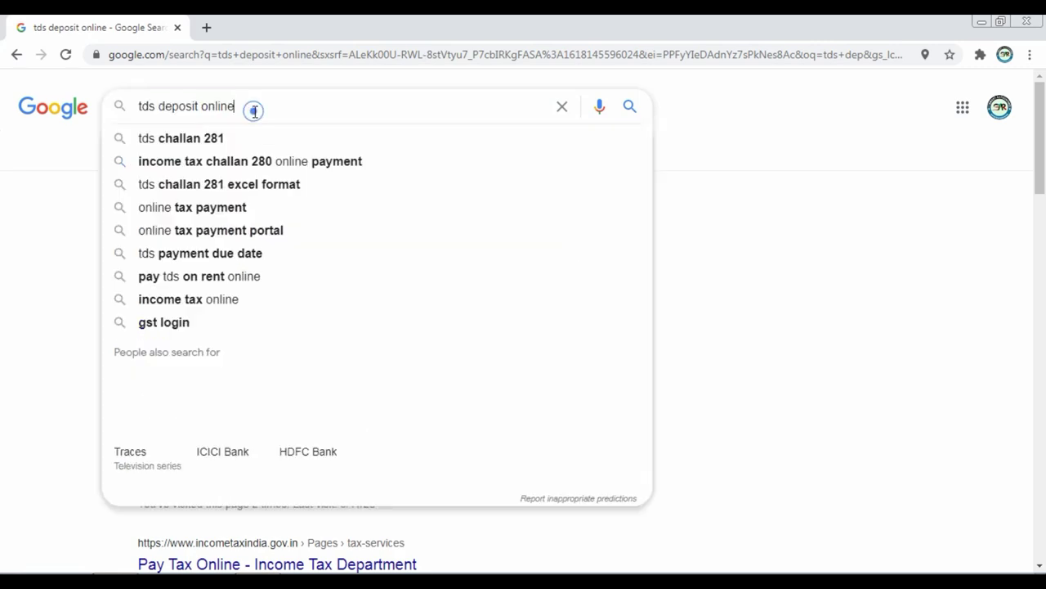
pyautogui.click(240, 105)
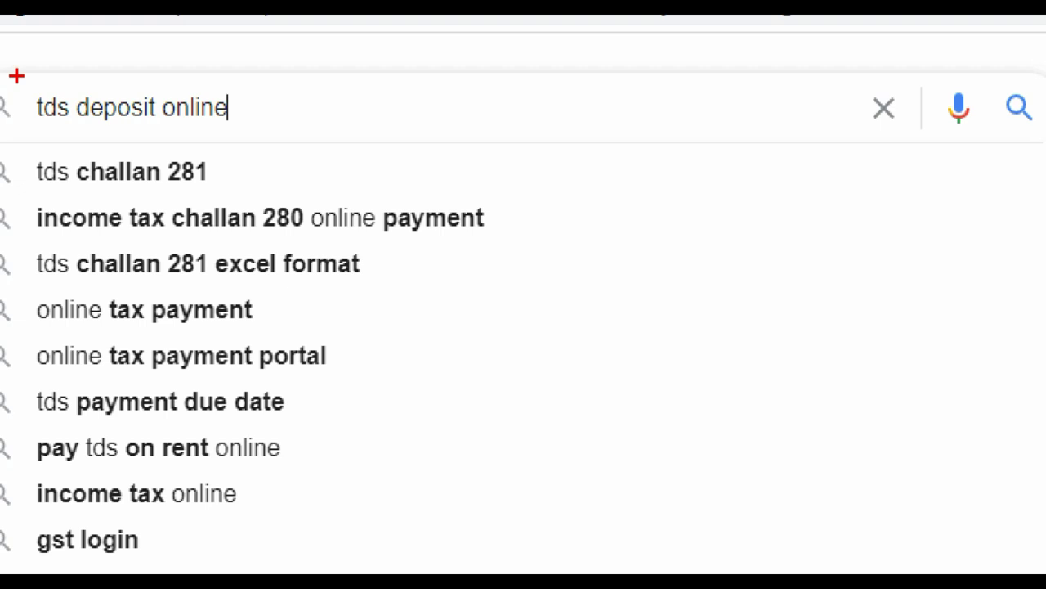
pyautogui.moveTo(16, 76)
pyautogui.mouseDown()
pyautogui.moveTo(145, 143)
pyautogui.moveTo(272, 140)
pyautogui.mouseUp()
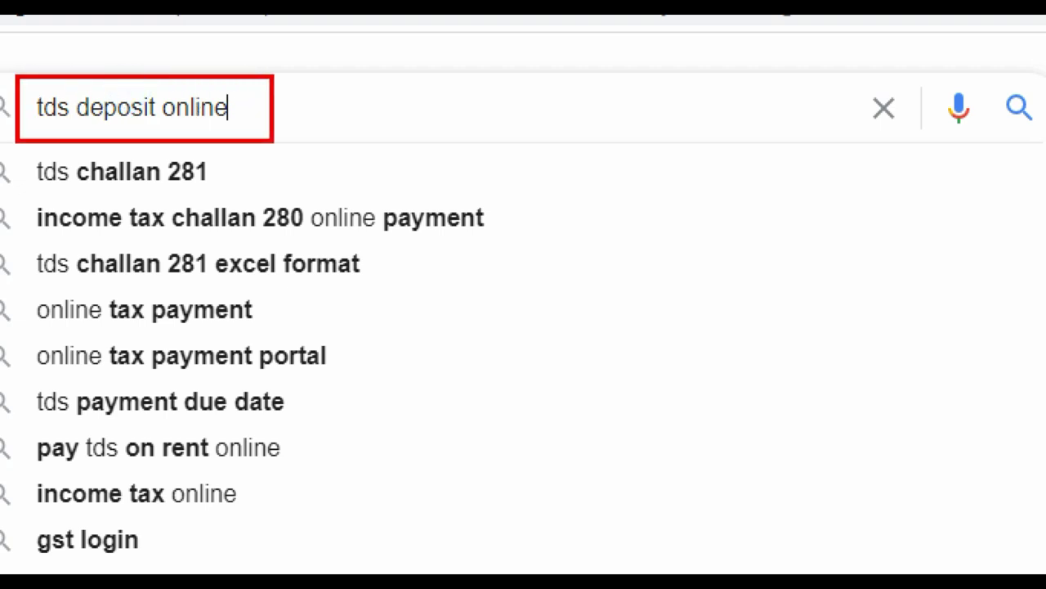
pyautogui.press('Return')
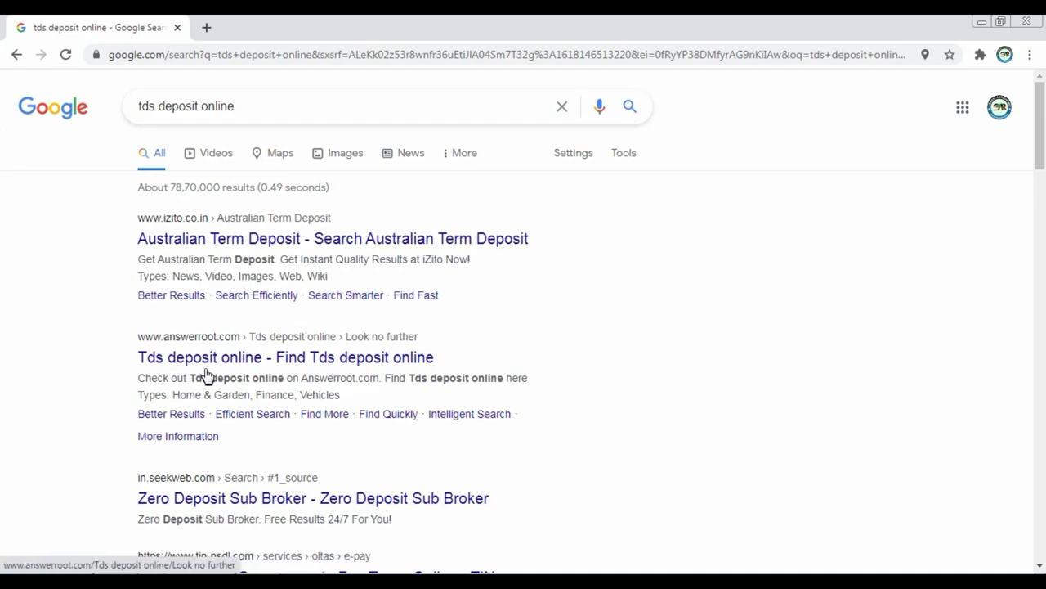
# - Scroll the results down to the tin-nsdl.com 'e-TDS/TCS - TIN' link
pyautogui.scroll(-2, 206, 375)
pyautogui.scroll(-2, 240, 224)
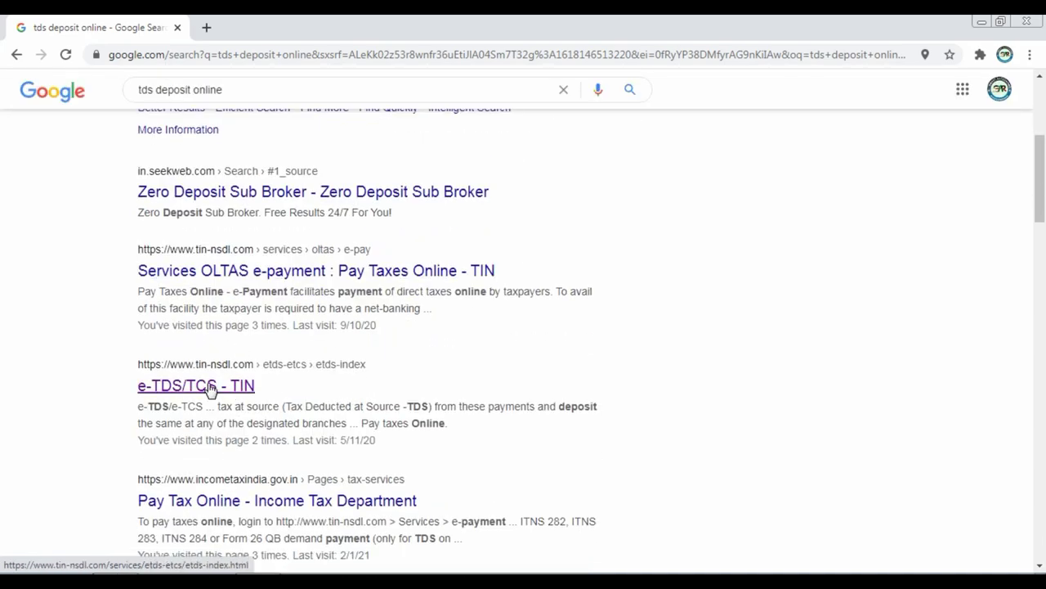
pyautogui.click(205, 385)
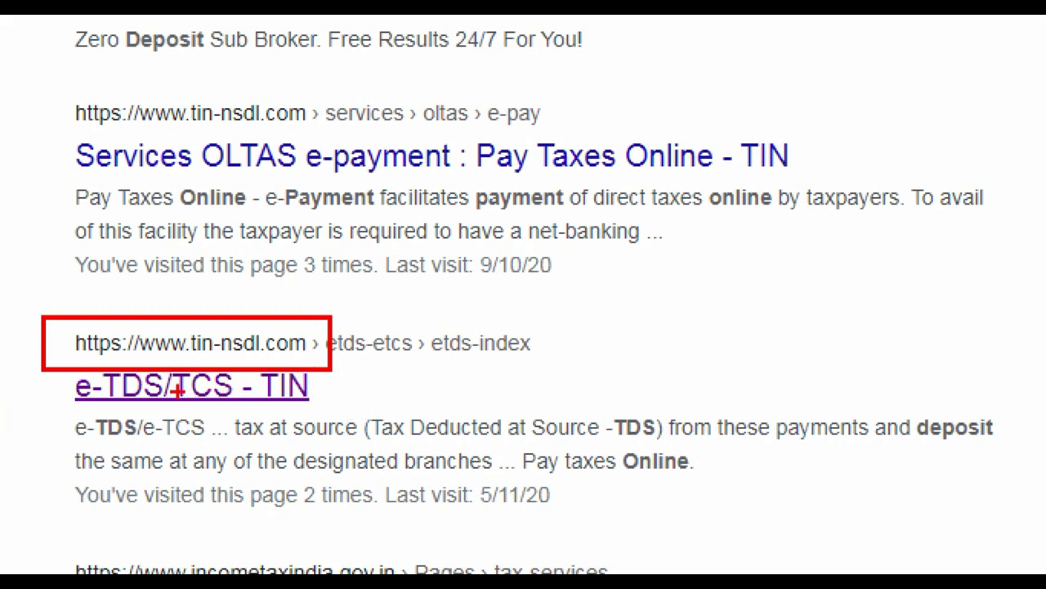
# - Open the tin-nsdl.com e-TDS/TCS page and go to its online tax payment page
pyautogui.click(178, 391)
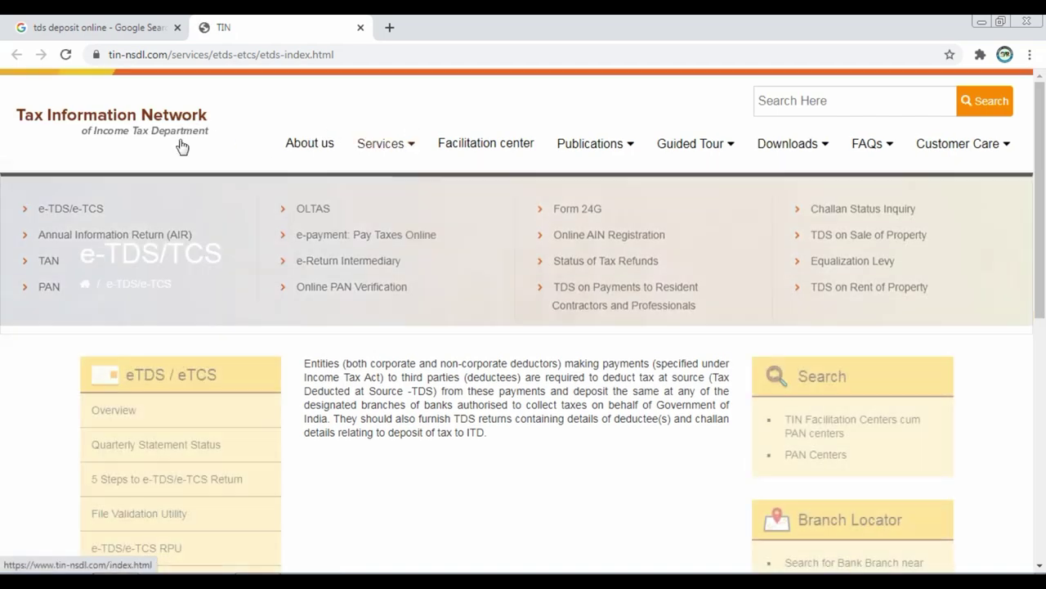
pyautogui.moveTo(555, 155)
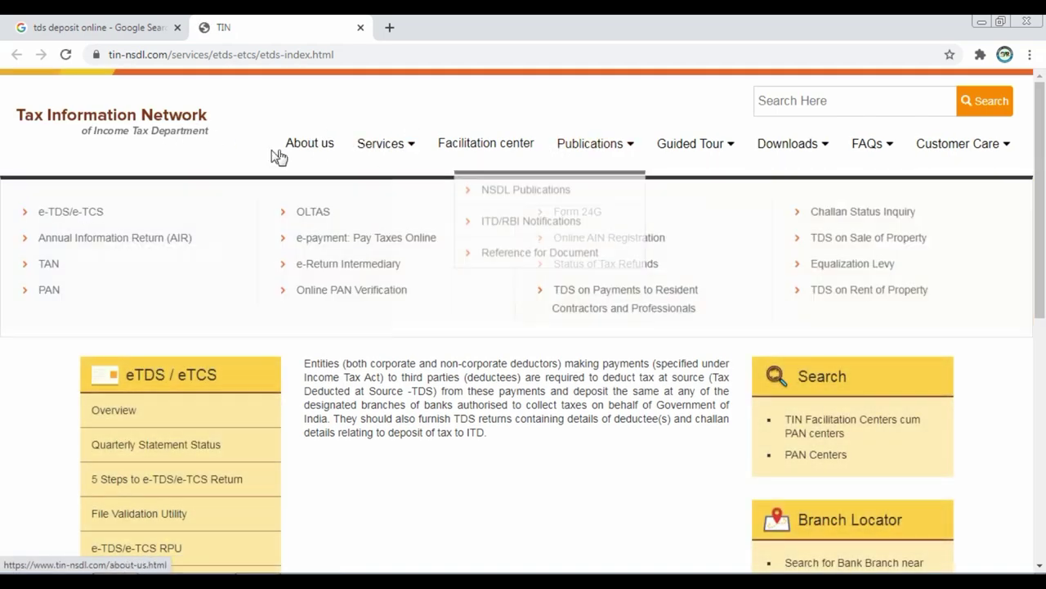
pyautogui.scroll(-4, 708, 303)
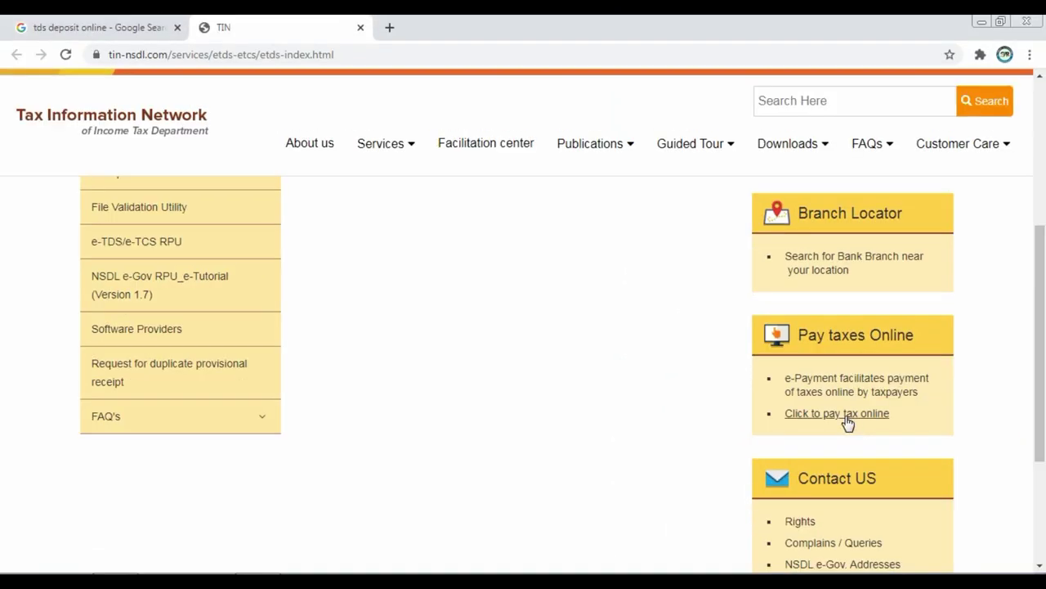
pyautogui.click(809, 387)
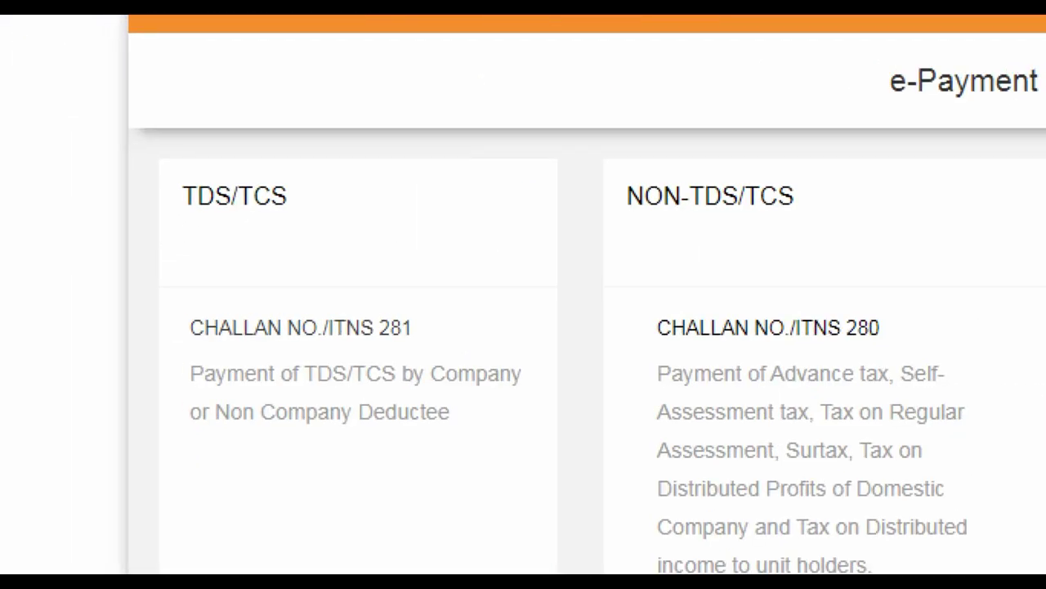
pyautogui.moveTo(96, 178); pyautogui.dragTo(179, 216)
pyautogui.moveTo(310, 225); pyautogui.dragTo(319, 224)
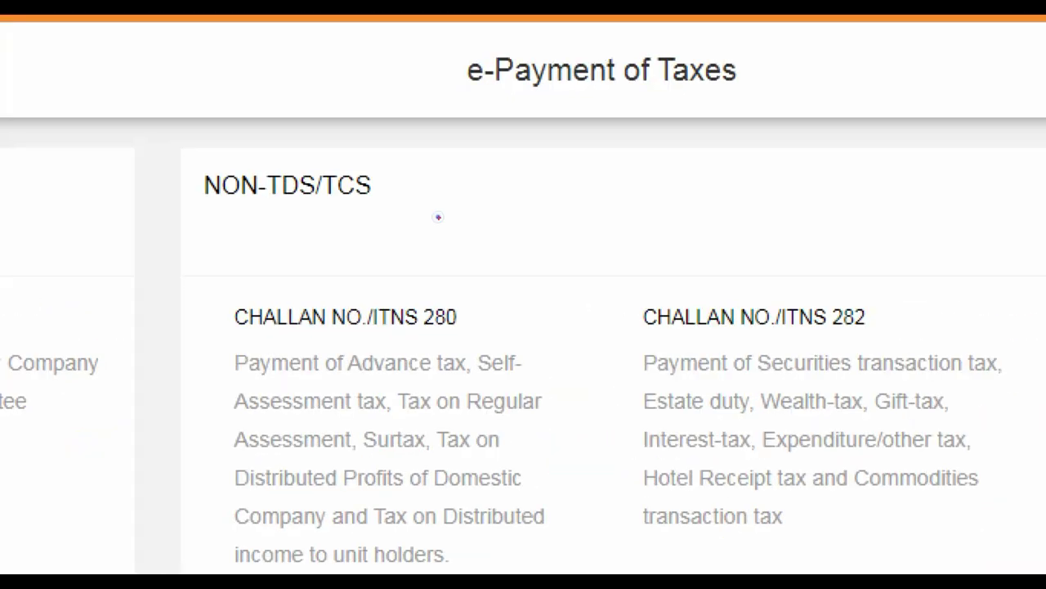
pyautogui.moveTo(163, 158); pyautogui.dragTo(416, 212)
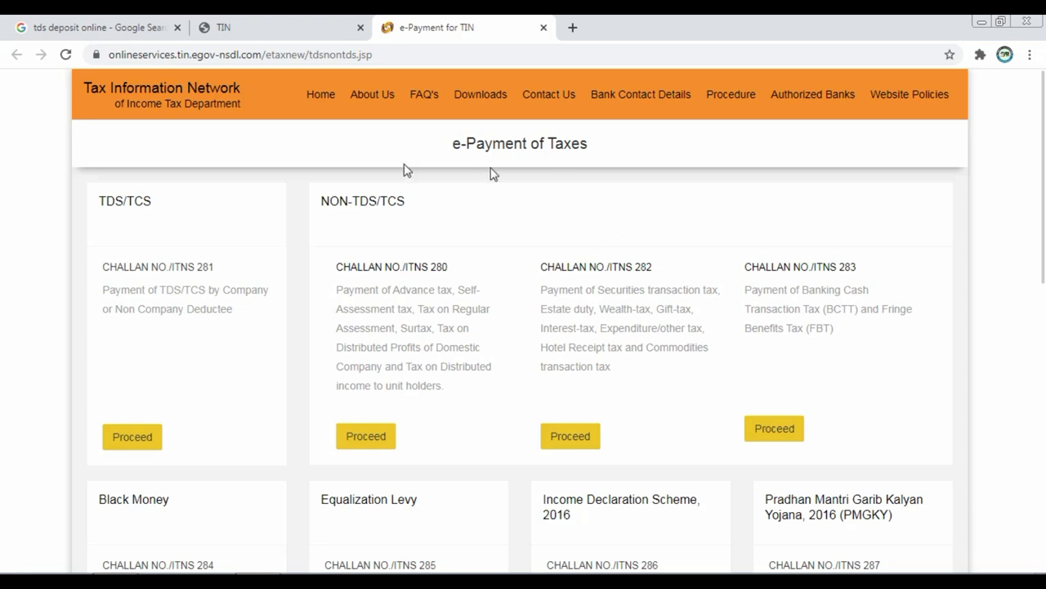
# - Proceed to the Challan No./ITNS 281 form and select (0021) Non-Company Deductees
pyautogui.click(133, 438)
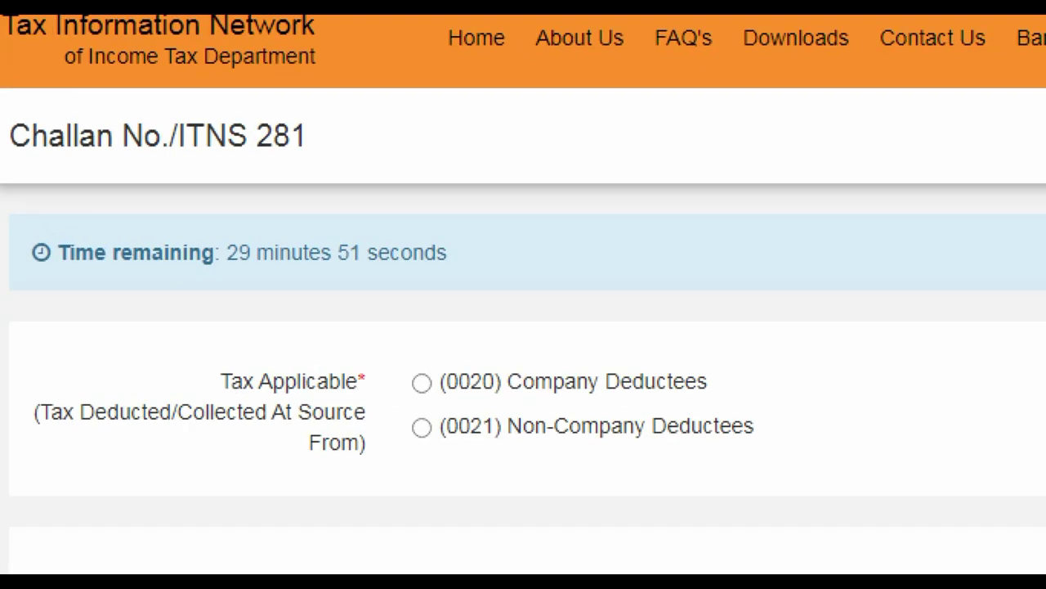
pyautogui.click(142, 139)
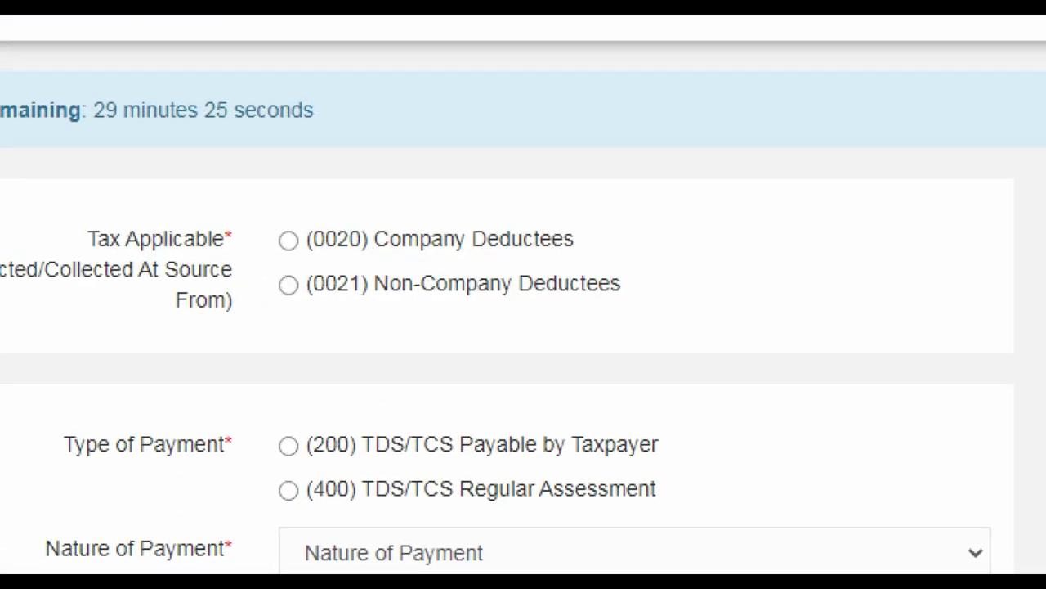
pyautogui.moveTo(239, 268); pyautogui.dragTo(330, 306)
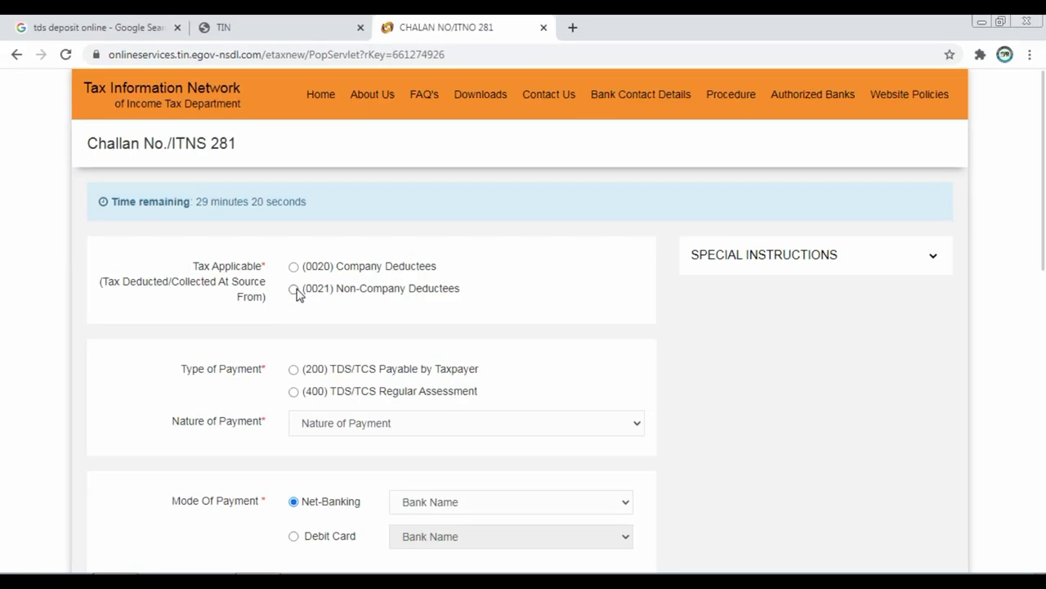
pyautogui.click(291, 285)
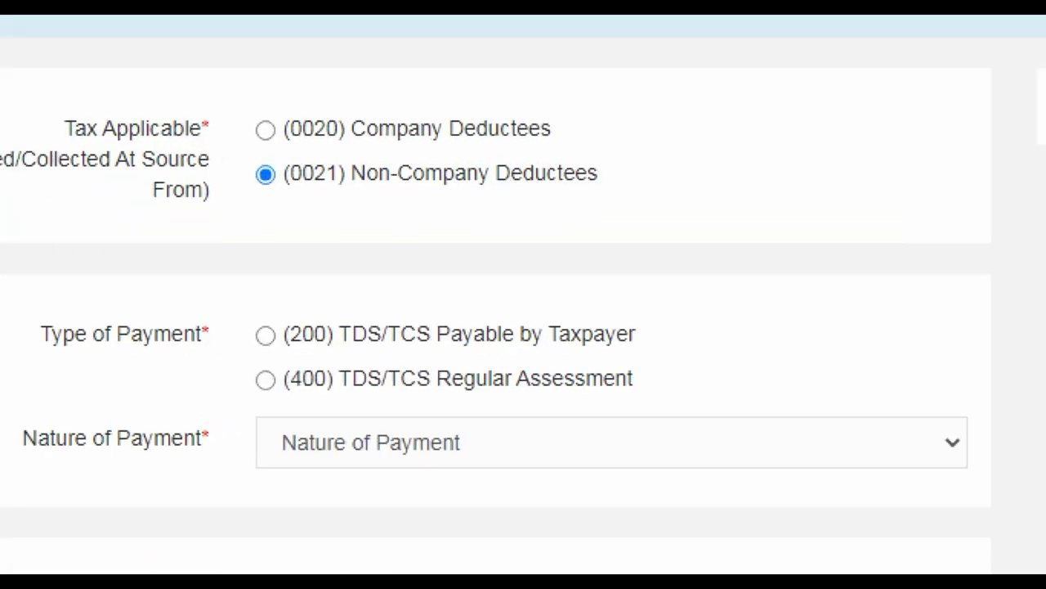
pyautogui.click(318, 403)
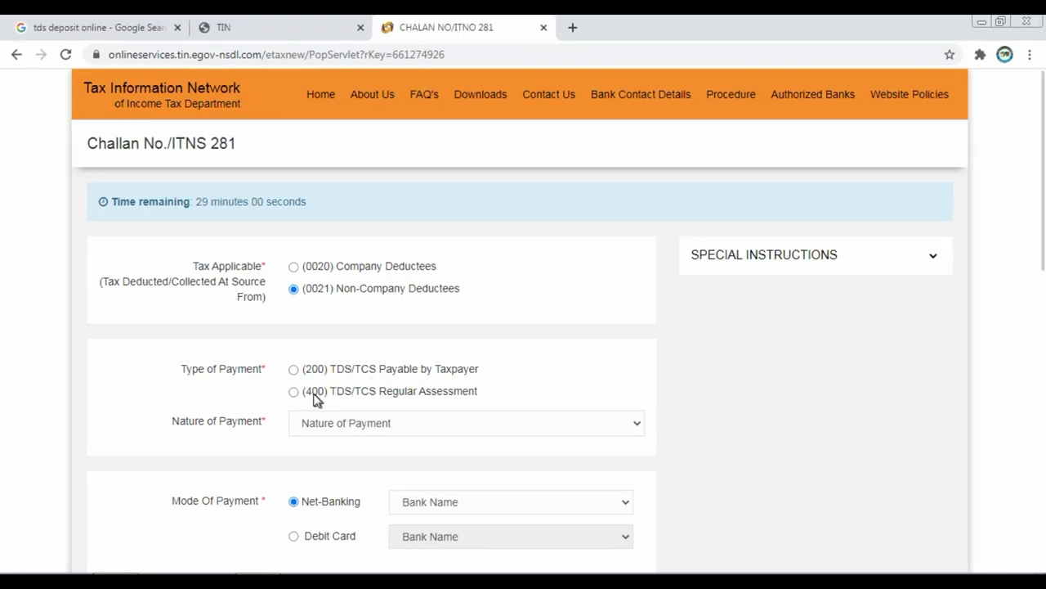
# - Select (200) TDS/TCS Payable by Taxpayer and browse the Nature of Payment options
pyautogui.click(265, 335)
pyautogui.scroll(-2, 381, 392)
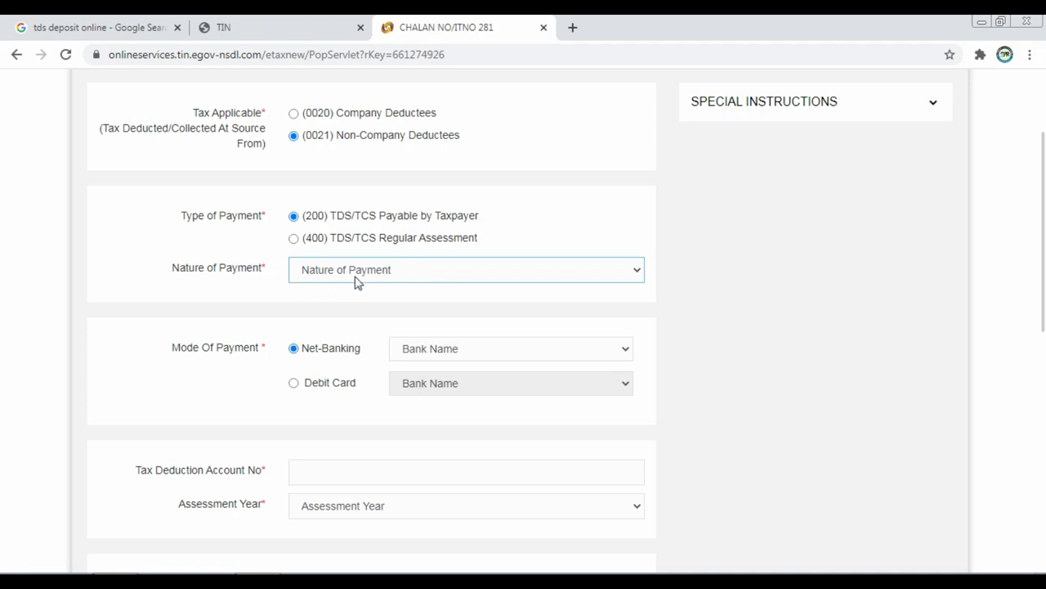
pyautogui.click(398, 278)
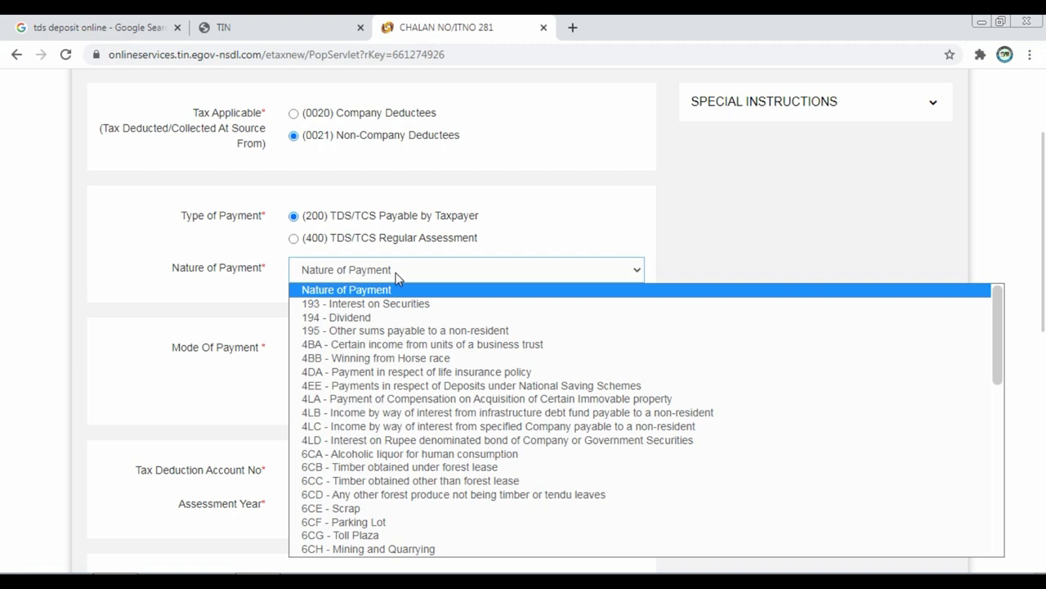
pyautogui.click(2, 315)
pyautogui.click(535, 271)
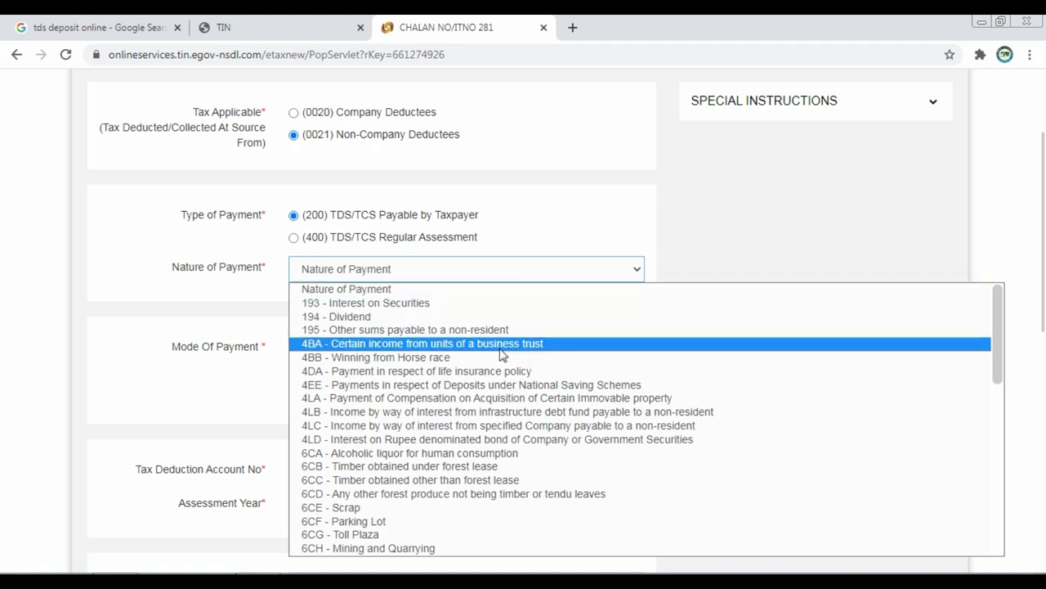
pyautogui.scroll(-5, 496, 404)
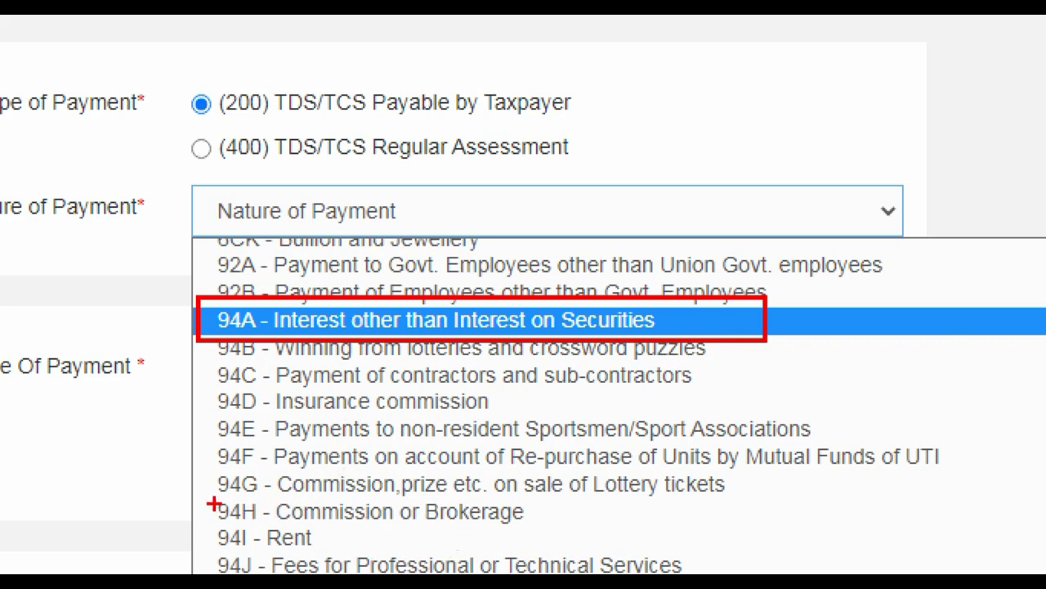
pyautogui.moveTo(206, 498); pyautogui.dragTo(301, 530)
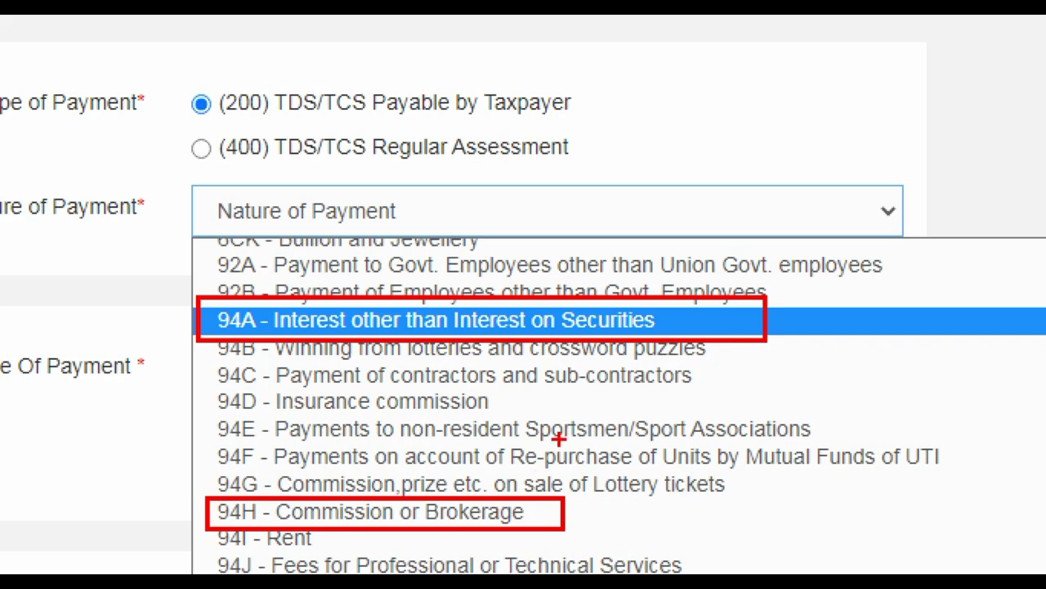
pyautogui.moveTo(208, 361)
pyautogui.mouseDown()
pyautogui.moveTo(228, 372)
pyautogui.moveTo(420, 386)
pyautogui.moveTo(710, 390)
pyautogui.mouseUp()
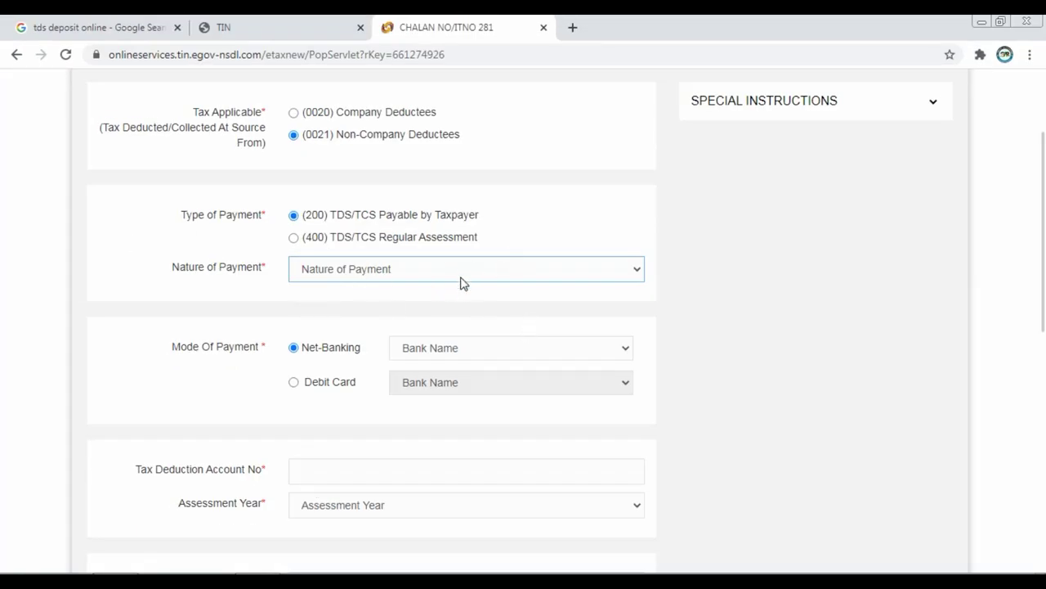
# - Set Nature of Payment to 94H - Commission or Brokerage
pyautogui.click(479, 253)
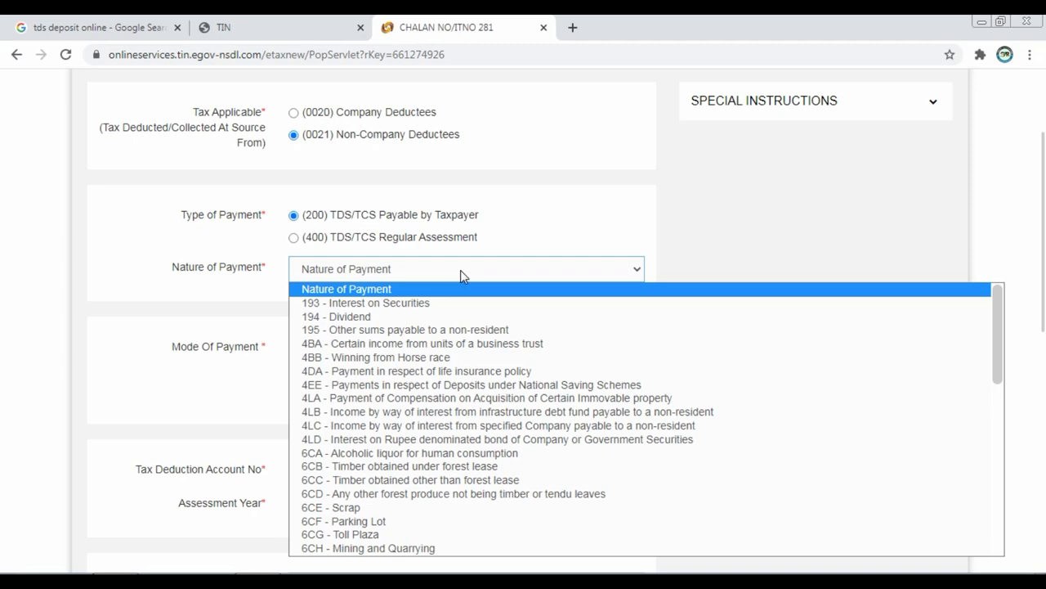
pyautogui.scroll(-12, 376, 371)
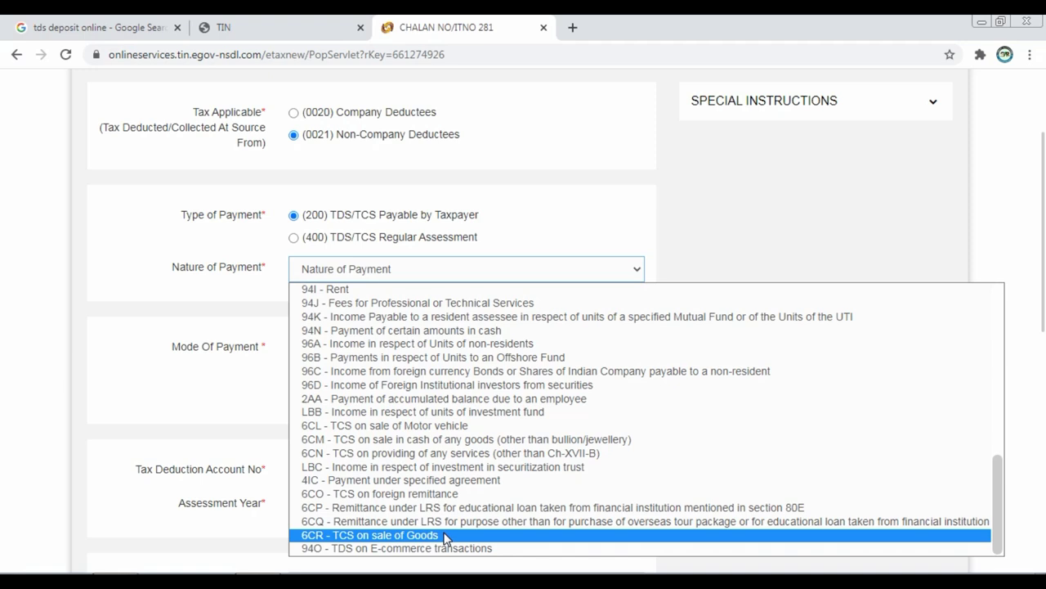
pyautogui.scroll(10, 436, 422)
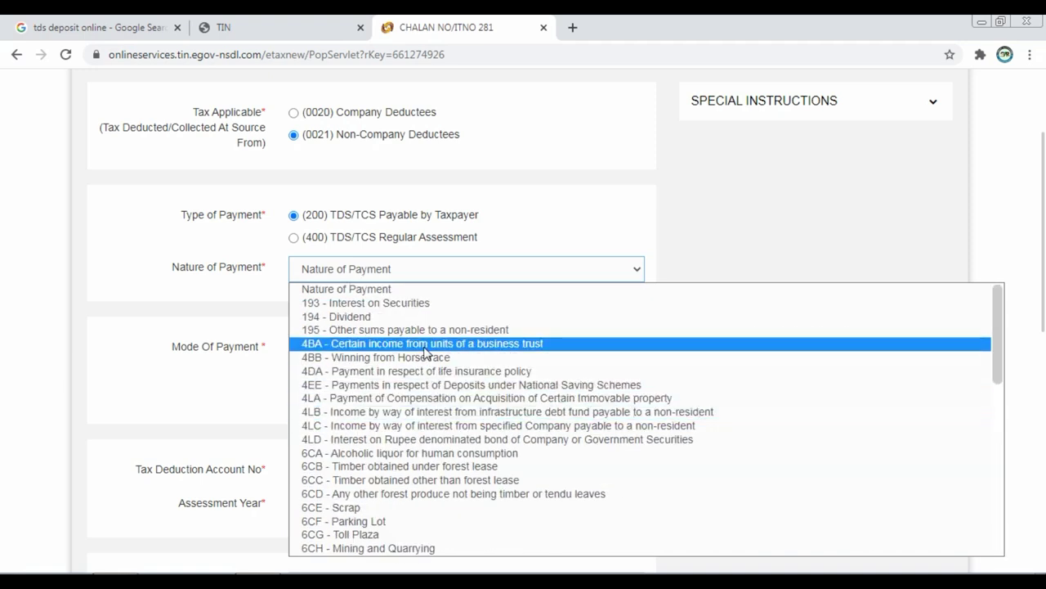
pyautogui.scroll(-3, 426, 353)
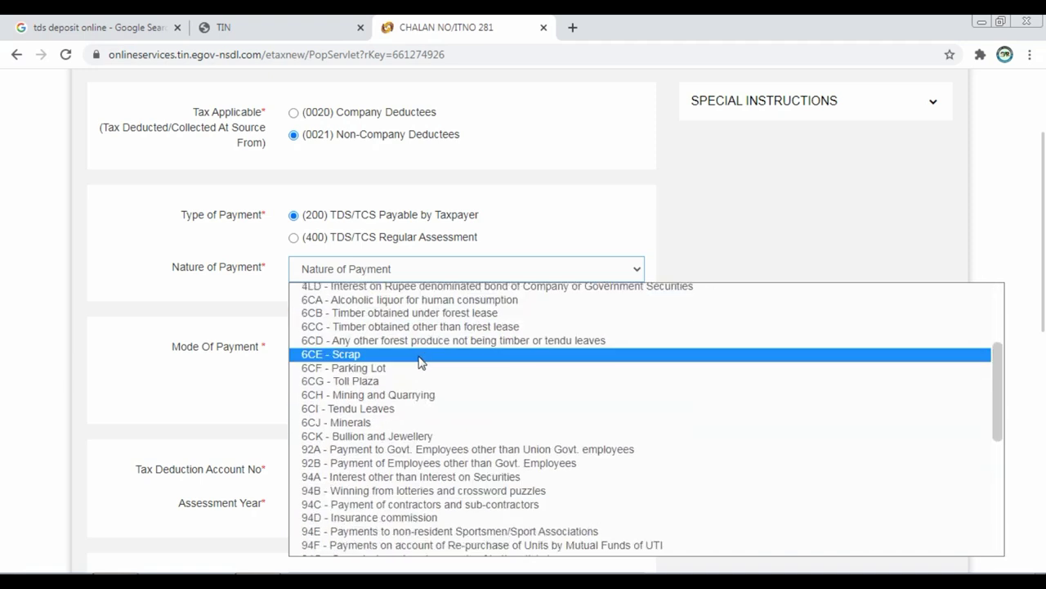
pyautogui.scroll(-4, 409, 380)
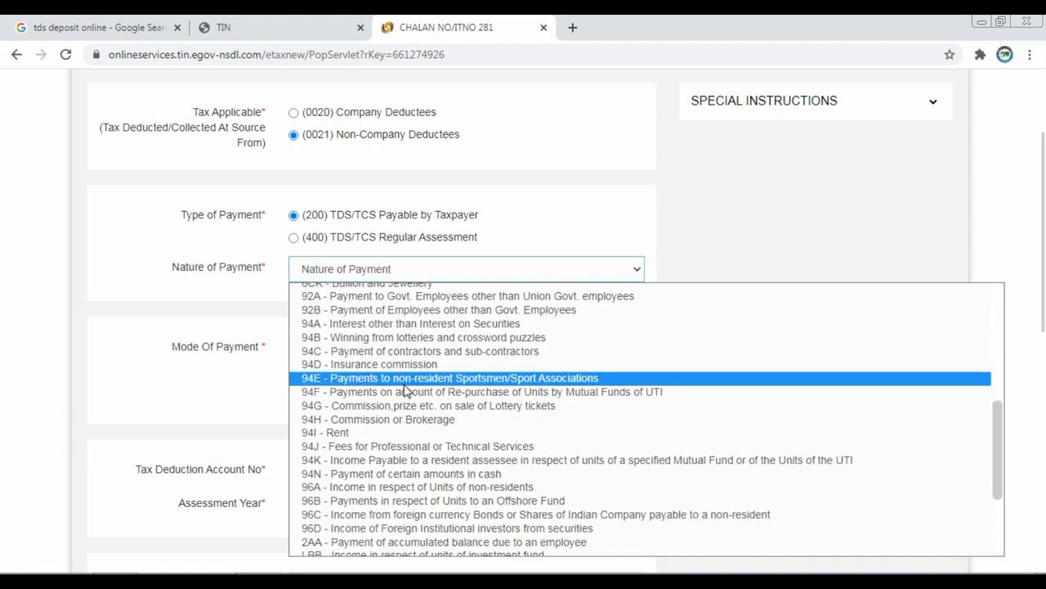
pyautogui.click(412, 419)
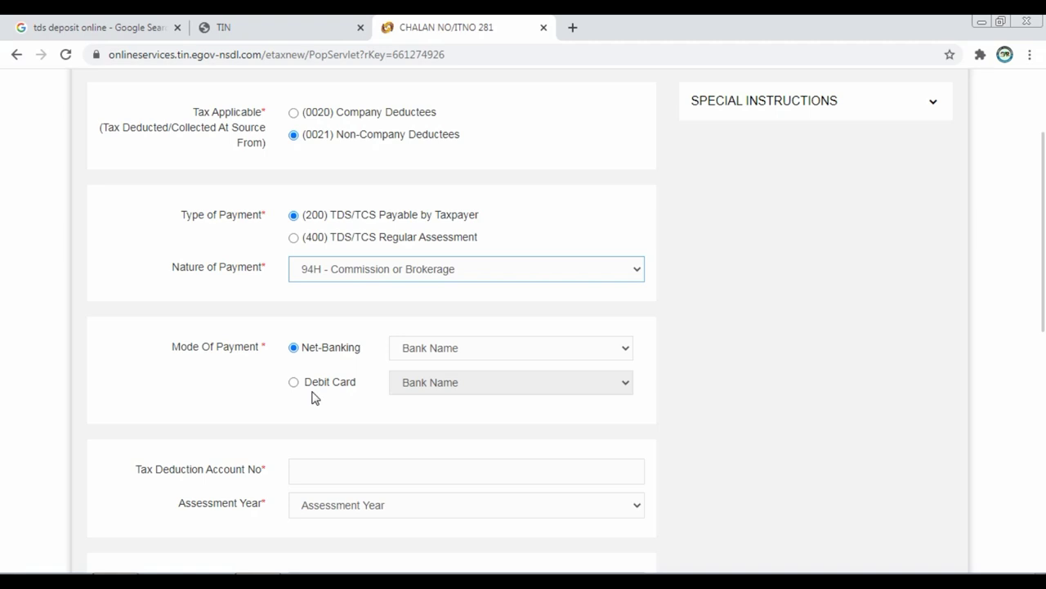
pyautogui.click(545, 357)
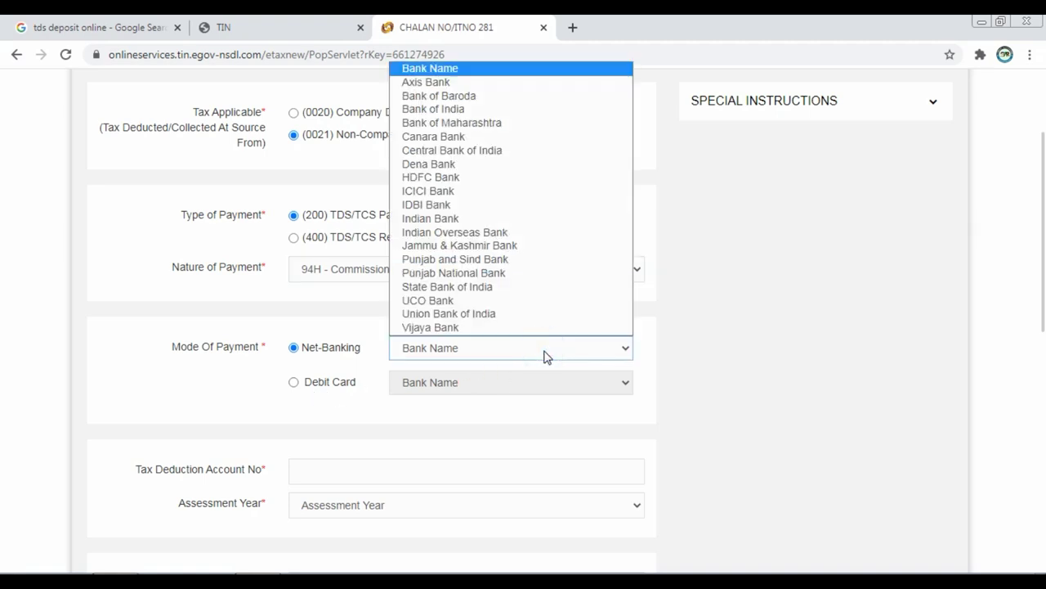
# - Choose State Bank of India as the Net-Banking bank
pyautogui.press('s')
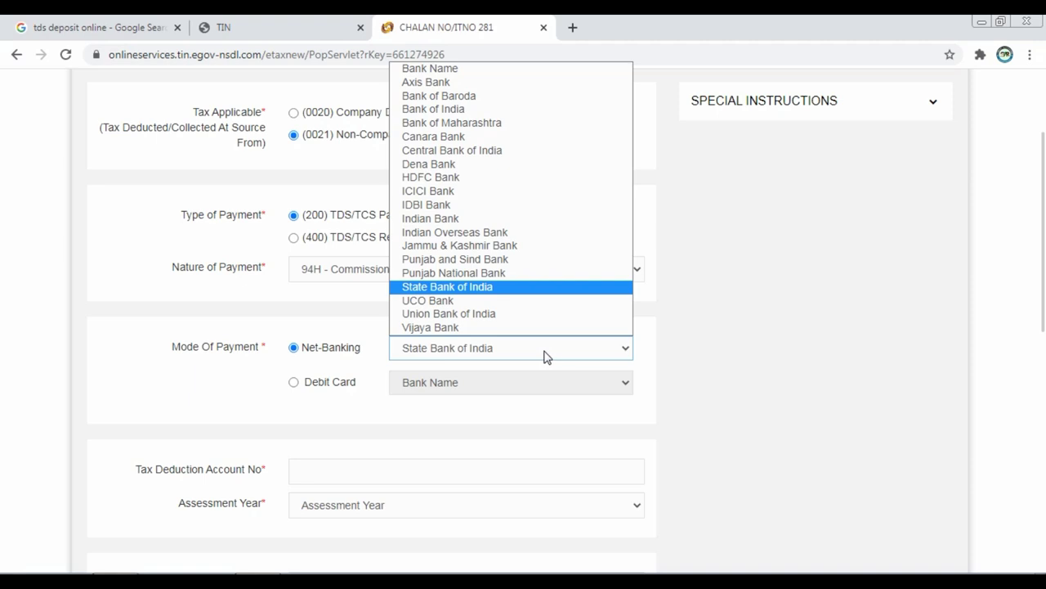
pyautogui.click(545, 356)
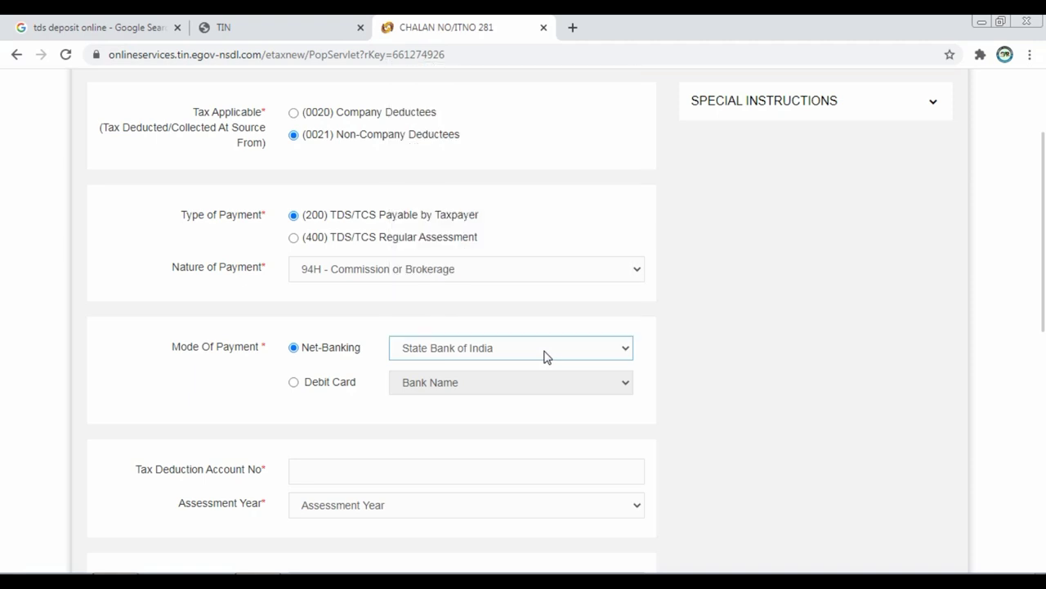
pyautogui.scroll(-3, 1043, 318)
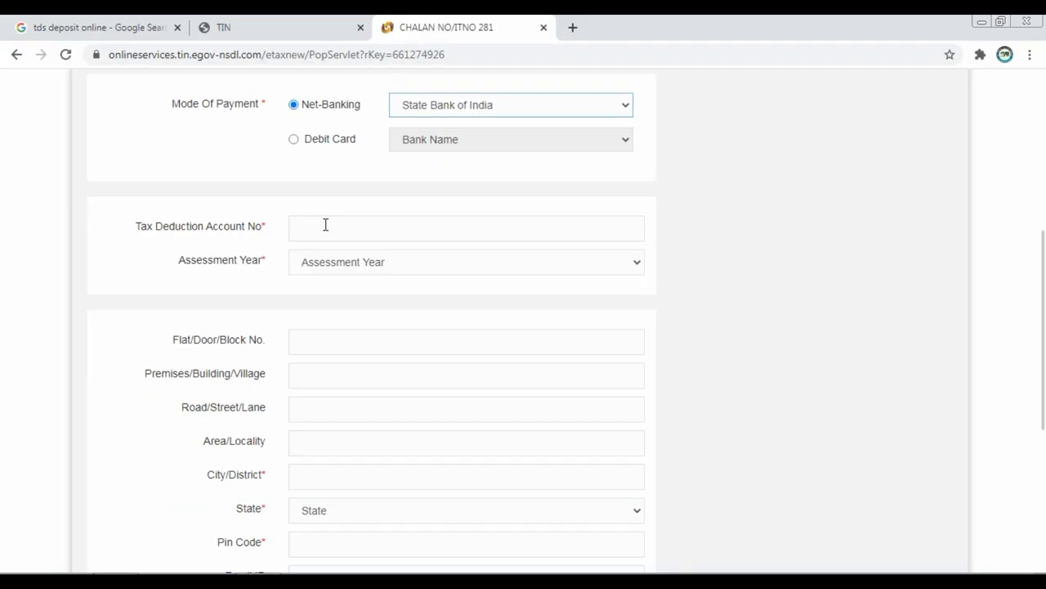
# - Enter the deductor's TAN and choose assessment year 2021-22
pyautogui.click(426, 213)
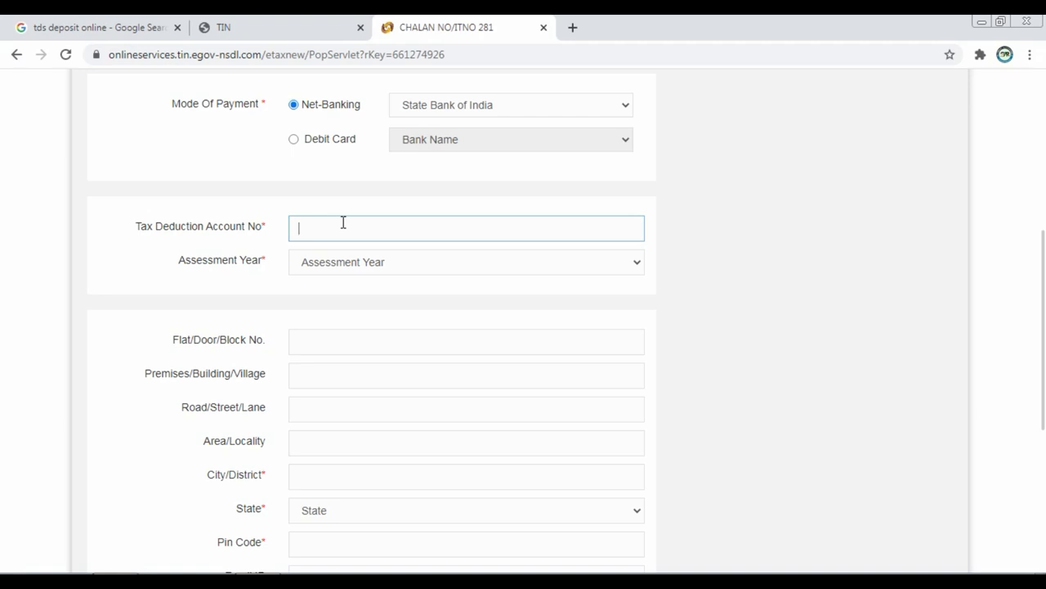
pyautogui.write('JDH')
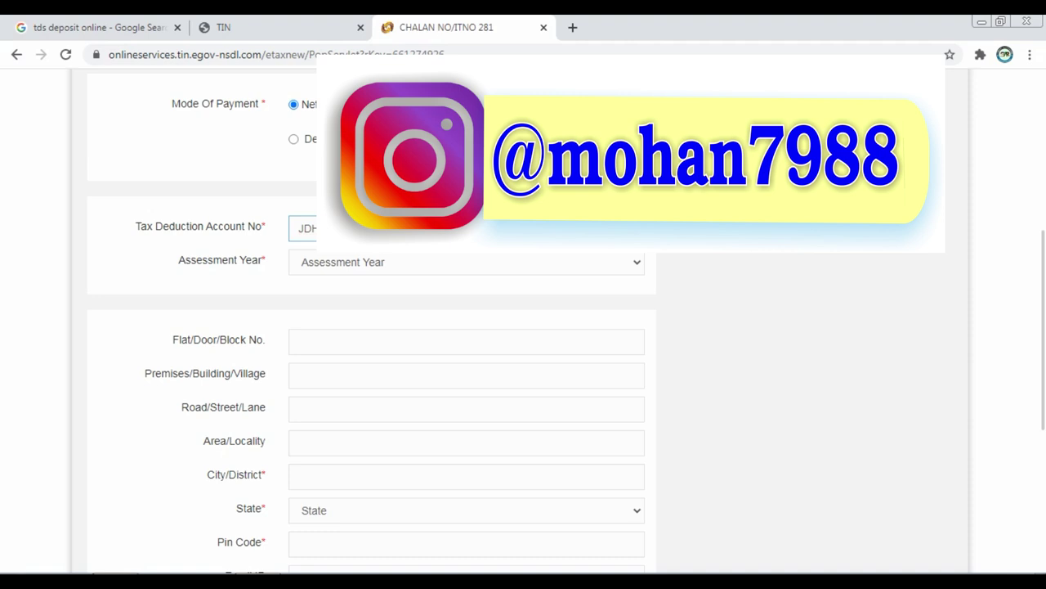
pyautogui.click(393, 262)
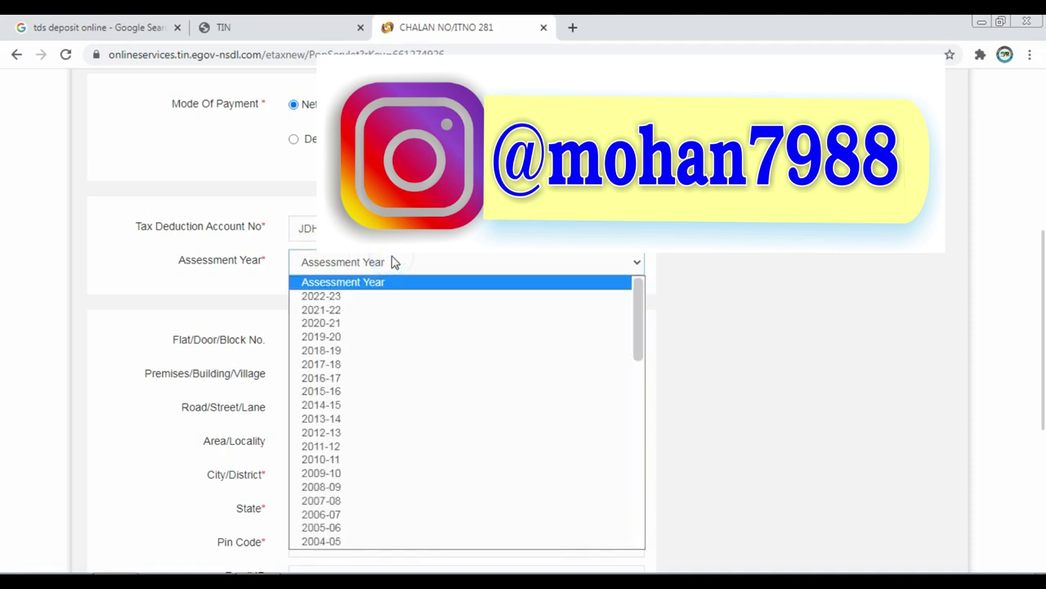
pyautogui.click(368, 311)
pyautogui.scroll(-3, 361, 350)
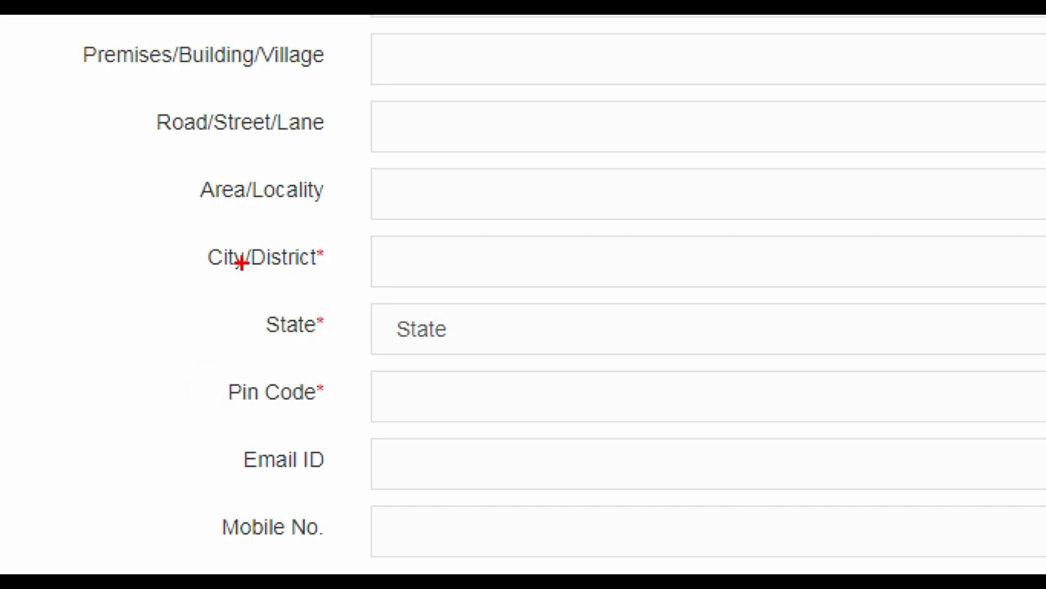
pyautogui.moveTo(163, 234); pyautogui.dragTo(353, 278)
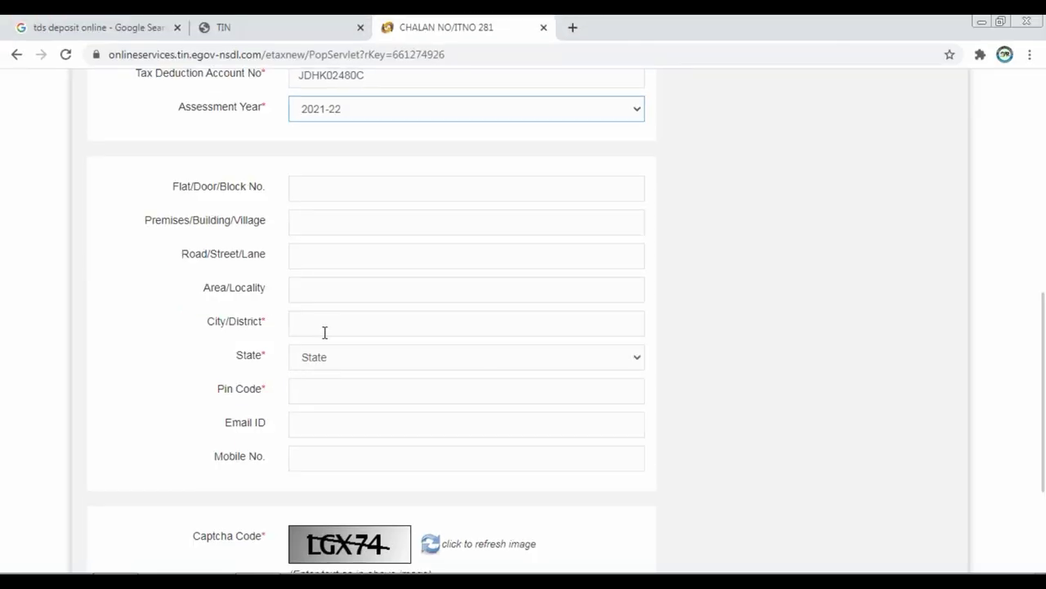
# - Fill in the deductor's city, state and pin code on the challan
pyautogui.click(442, 267)
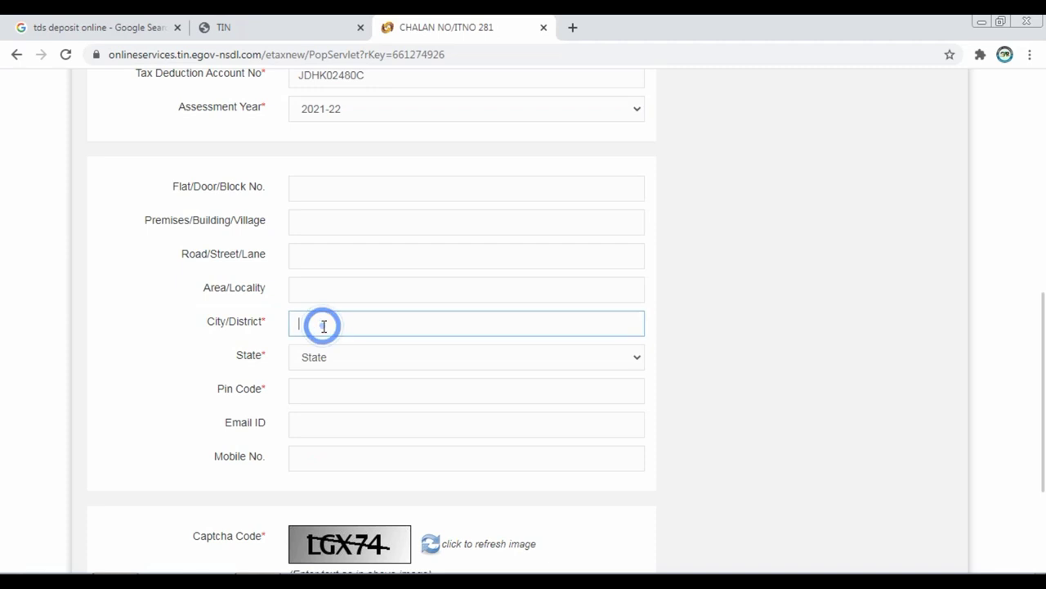
pyautogui.write('RAISINGHN')
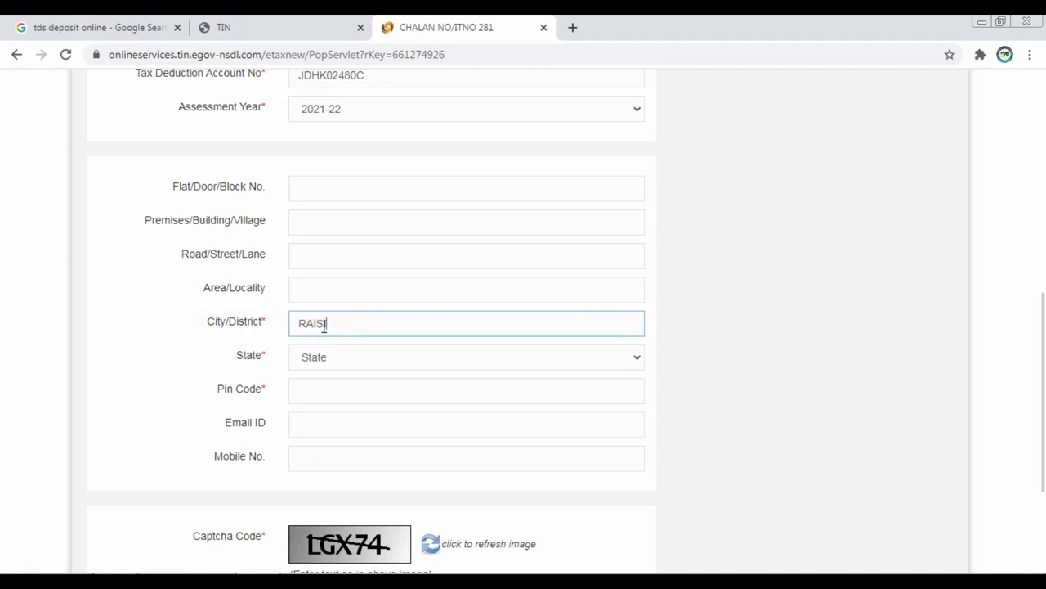
pyautogui.write('AGAR')
pyautogui.press('Tab')
pyautogui.press('r')
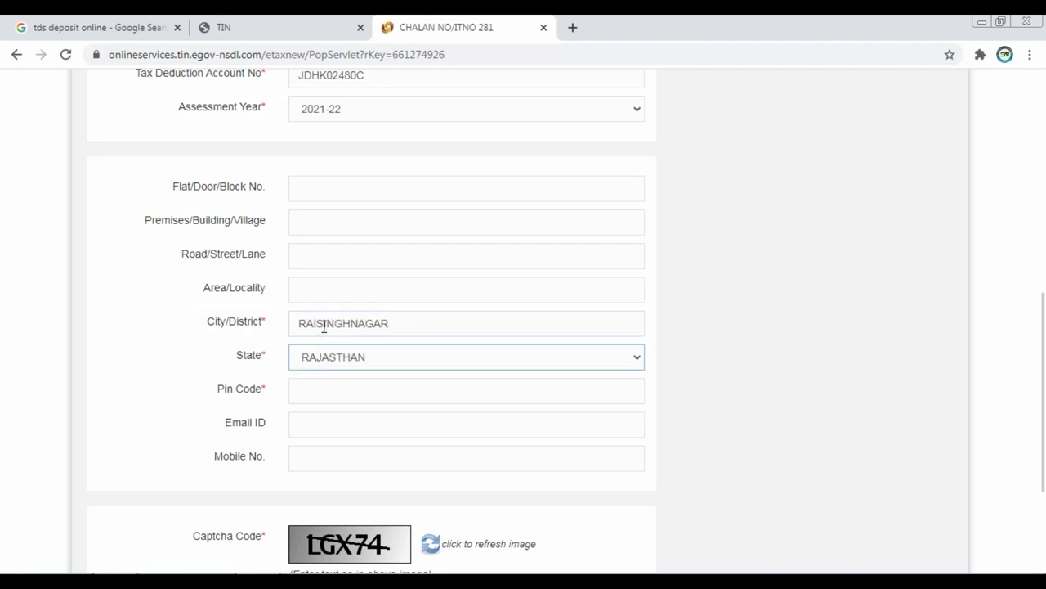
pyautogui.hotkey('alt', 'Down')
pyautogui.press('Return')
pyautogui.press('Tab')
pyautogui.write('335')
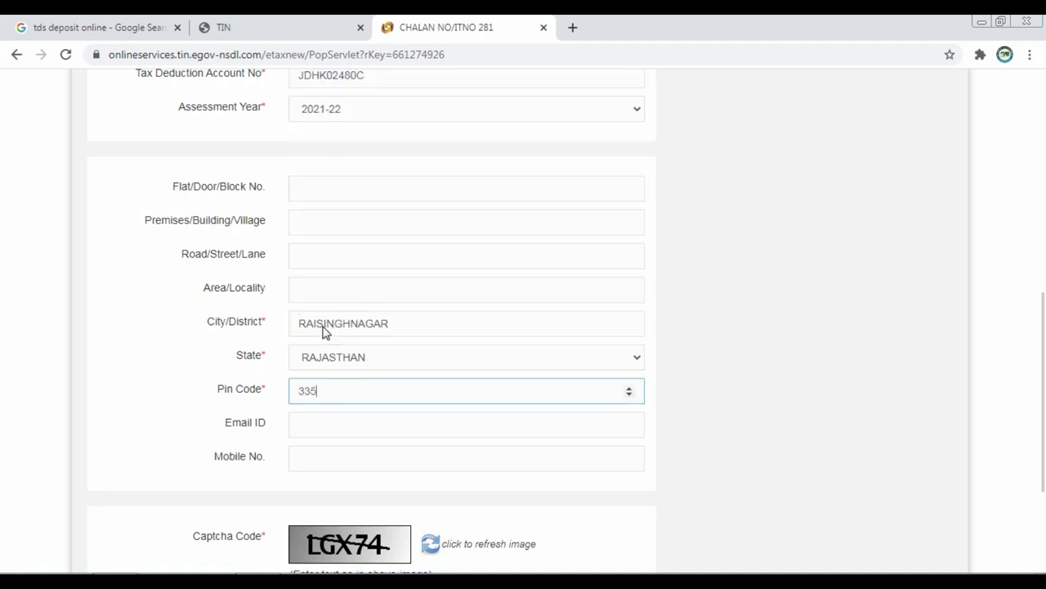
pyautogui.write('051')
pyautogui.click(847, 430)
# - Enter the captcha code and submit the challan form for review
pyautogui.scroll(-3, 365, 439)
pyautogui.click(369, 408)
pyautogui.write('LGX74')
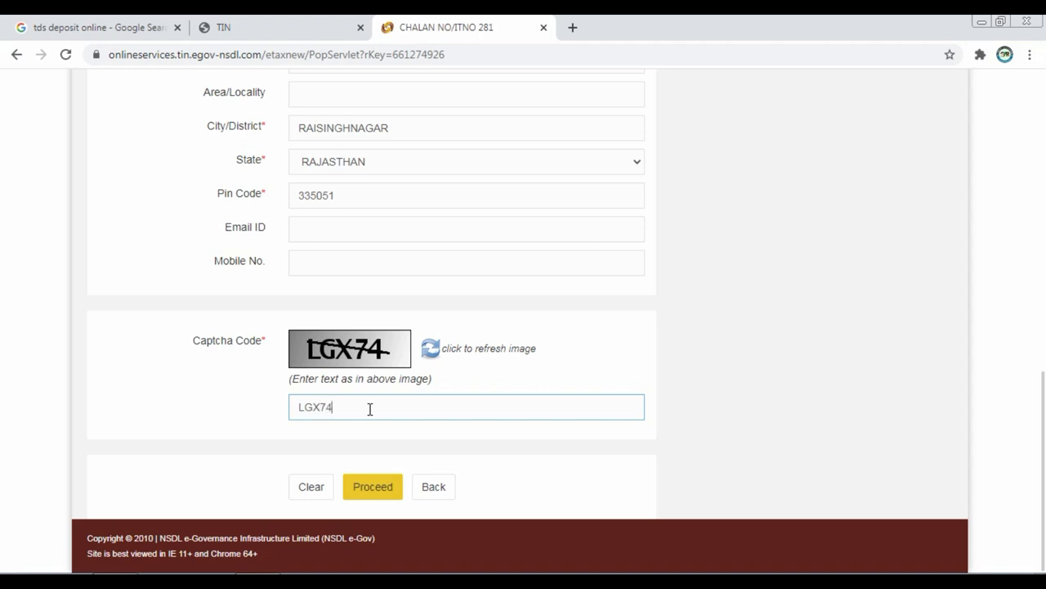
pyautogui.click(381, 489)
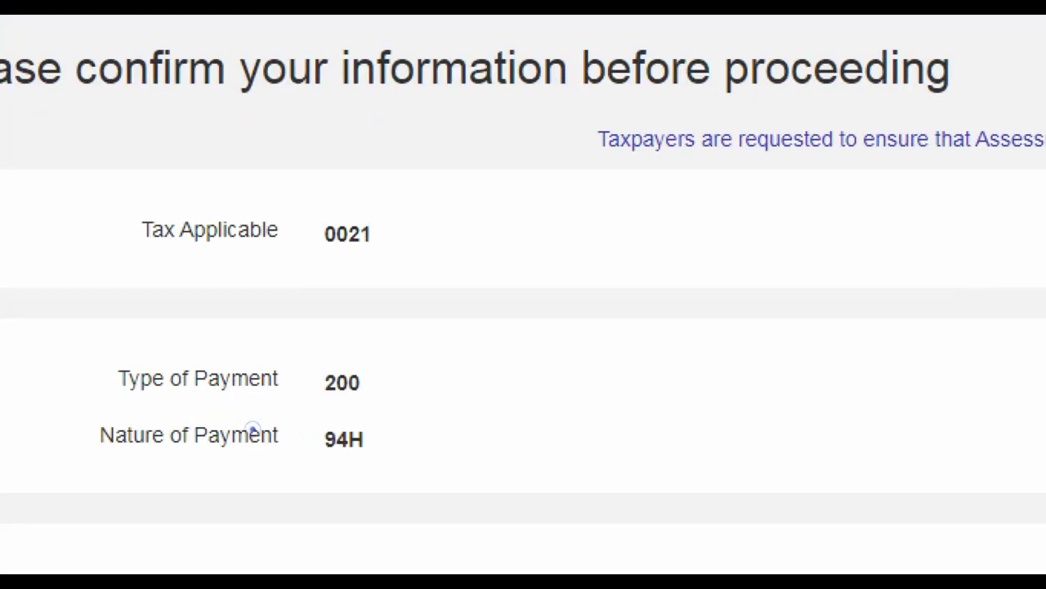
# - Review the confirmation page showing 0021, 200, 94H, Net-Banking and State Bank of India
pyautogui.moveTo(100, 187)
pyautogui.mouseDown()
pyautogui.moveTo(190, 220)
pyautogui.moveTo(488, 281)
pyautogui.mouseUp()
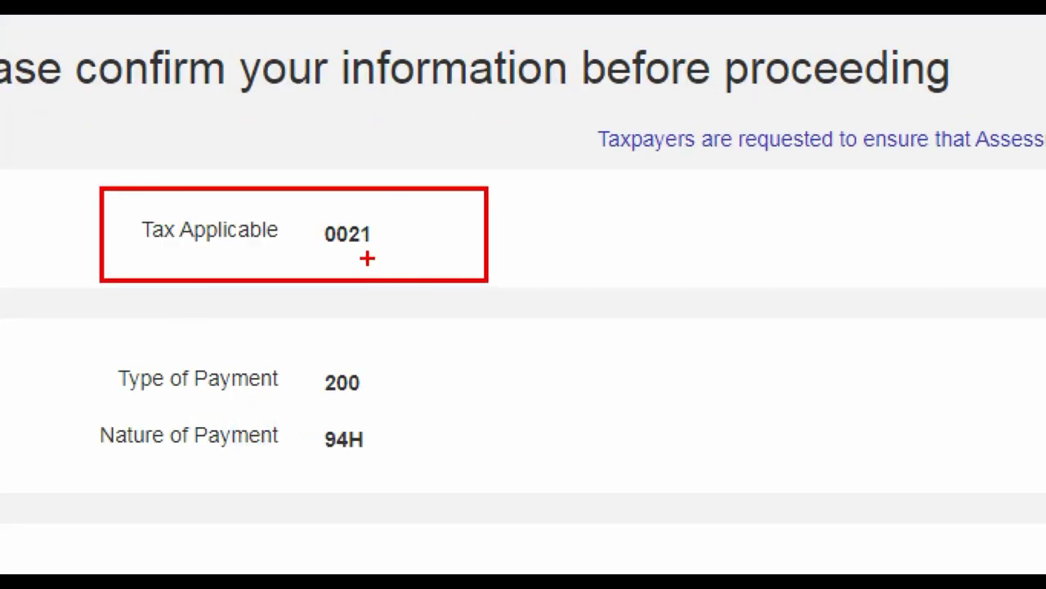
pyautogui.moveTo(78, 351); pyautogui.dragTo(416, 406)
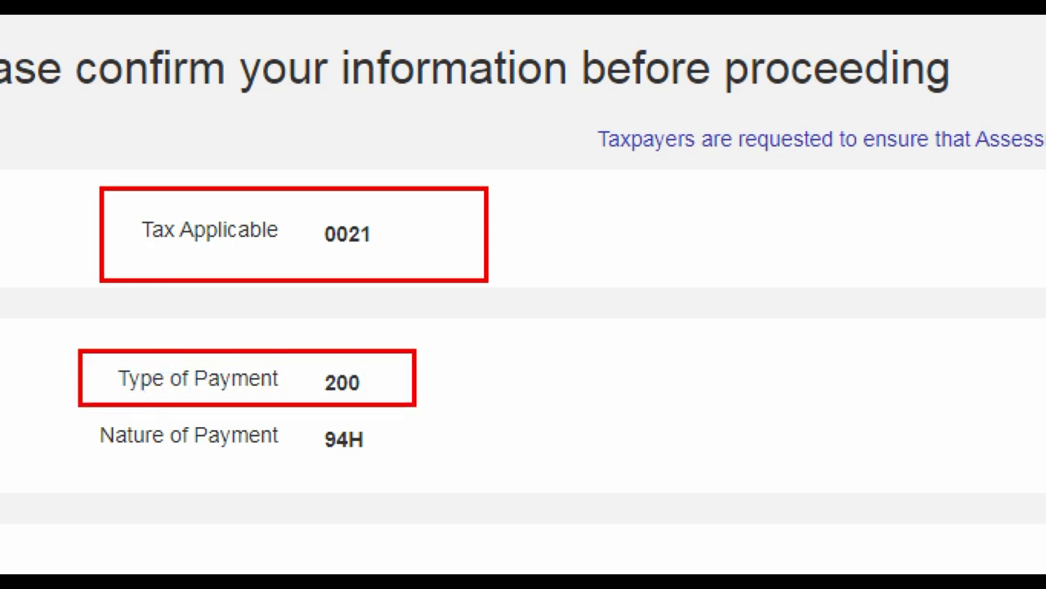
pyautogui.moveTo(45, 404); pyautogui.dragTo(428, 473)
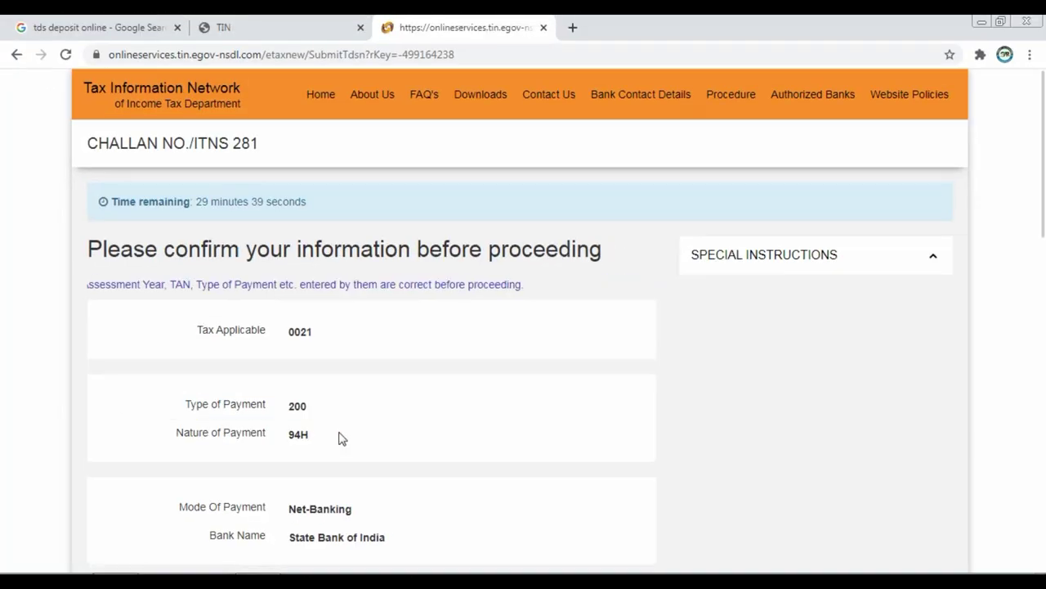
pyautogui.scroll(-10, 449, 480)
pyautogui.scroll(3, 358, 415)
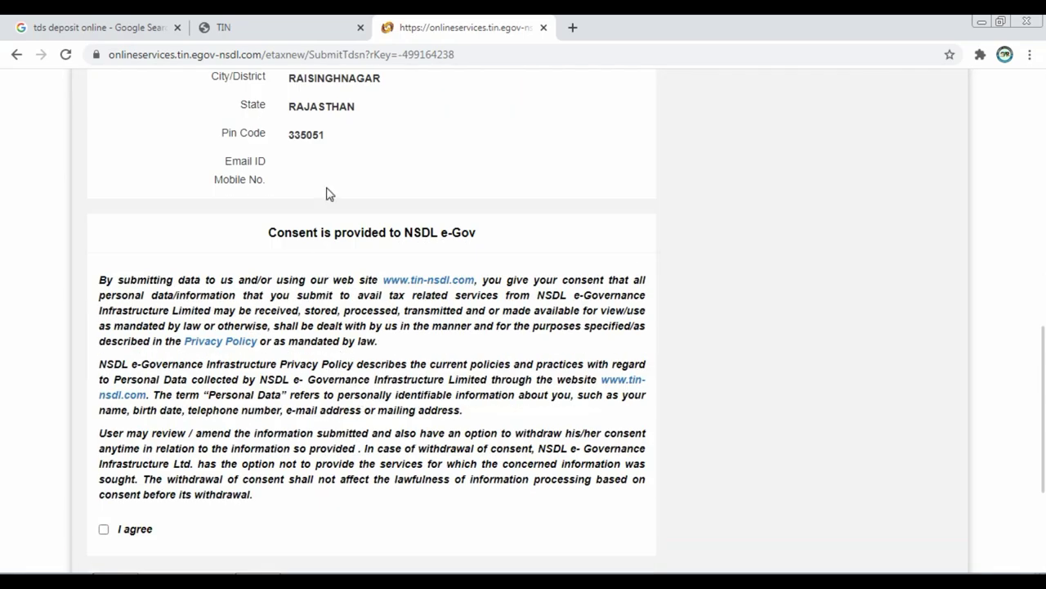
pyautogui.scroll(-2, 327, 197)
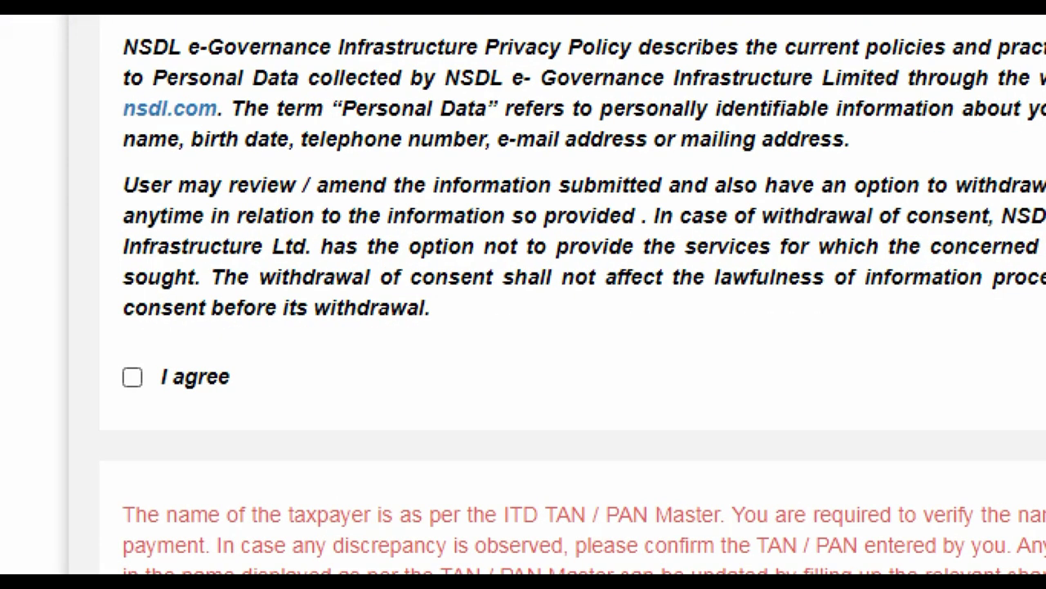
# - Agree to the NSDL consent terms and submit the challan to the bank
pyautogui.click(103, 377)
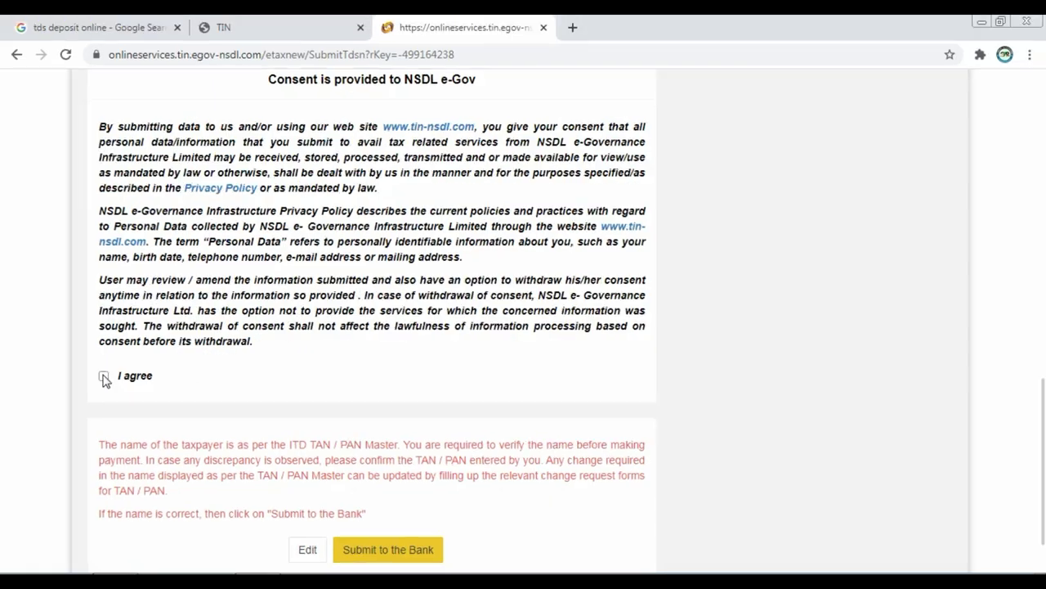
pyautogui.click(104, 377)
pyautogui.scroll(-1, 286, 475)
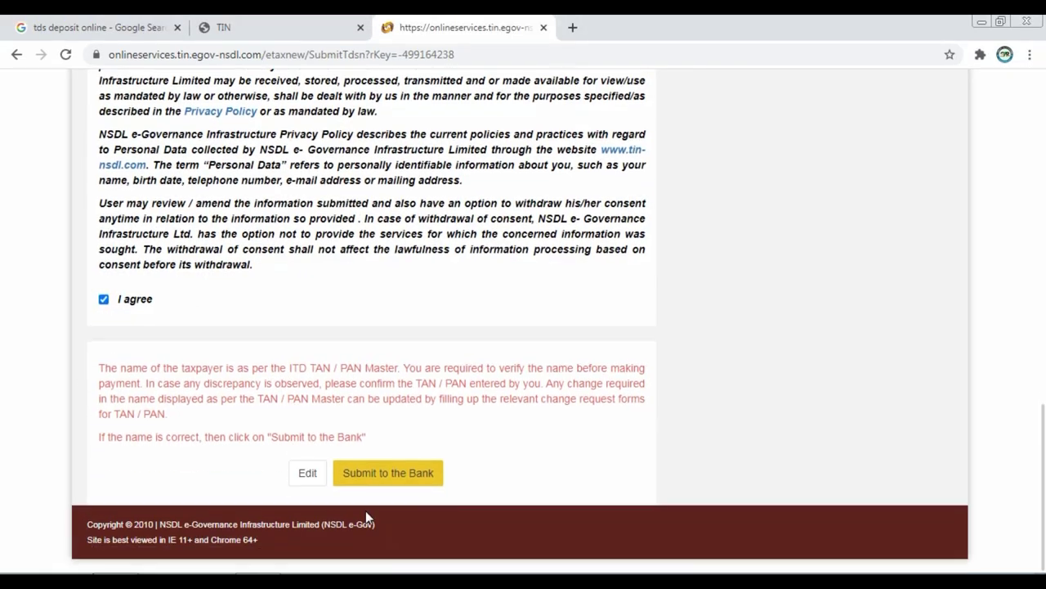
pyautogui.click(393, 474)
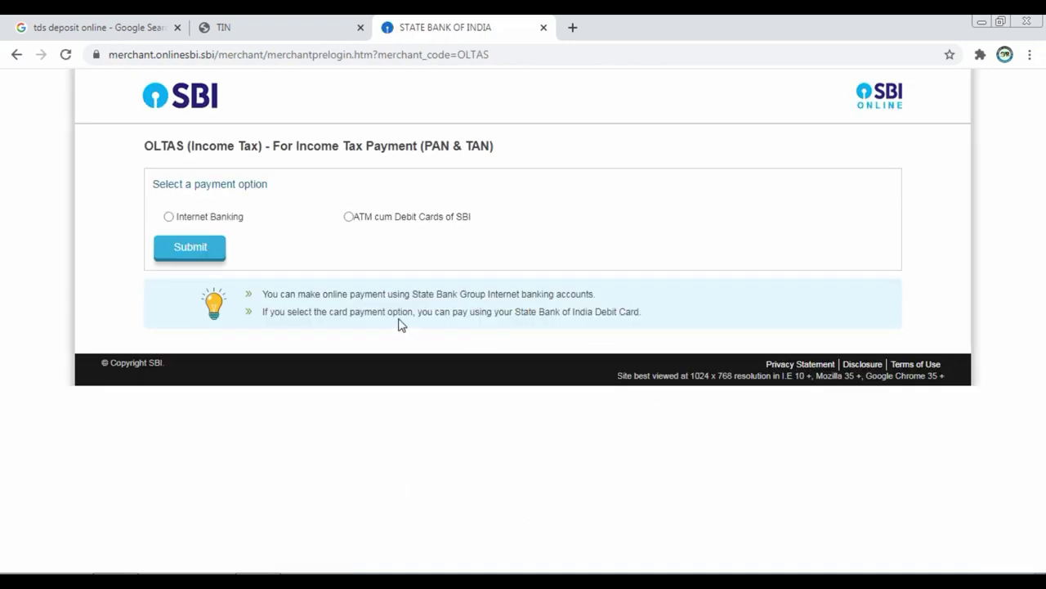
# - Choose SBI Internet Banking and enter the net-banking user name and password
pyautogui.click(169, 217)
pyautogui.click(208, 251)
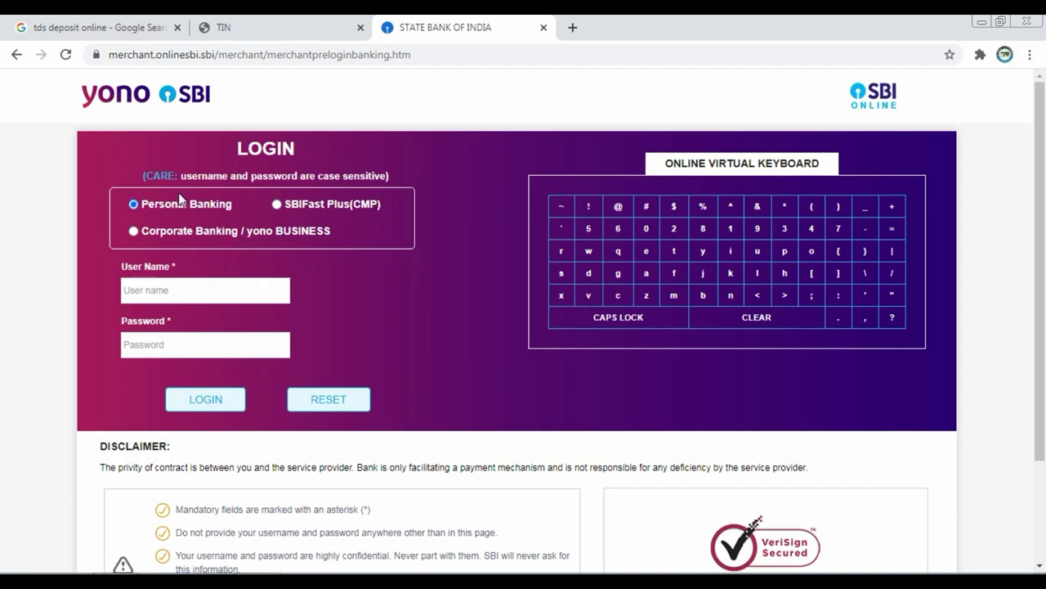
pyautogui.click(191, 286)
pyautogui.write('MO')
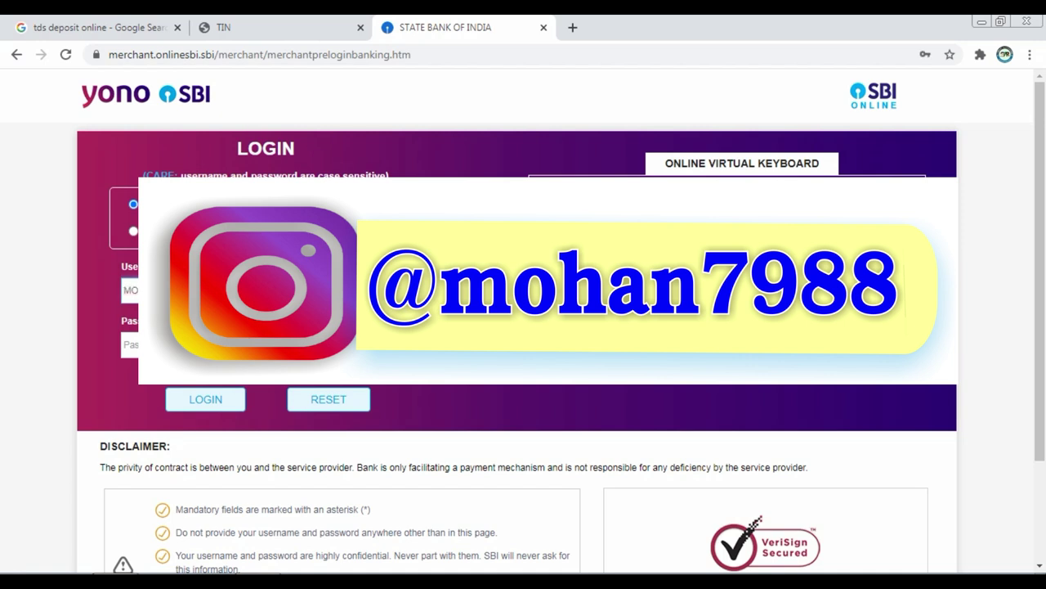
pyautogui.click(131, 344)
pyautogui.write('••••••')
# - Log in to SBI net banking and review the challan 281 Payment Detail section
pyautogui.click(196, 404)
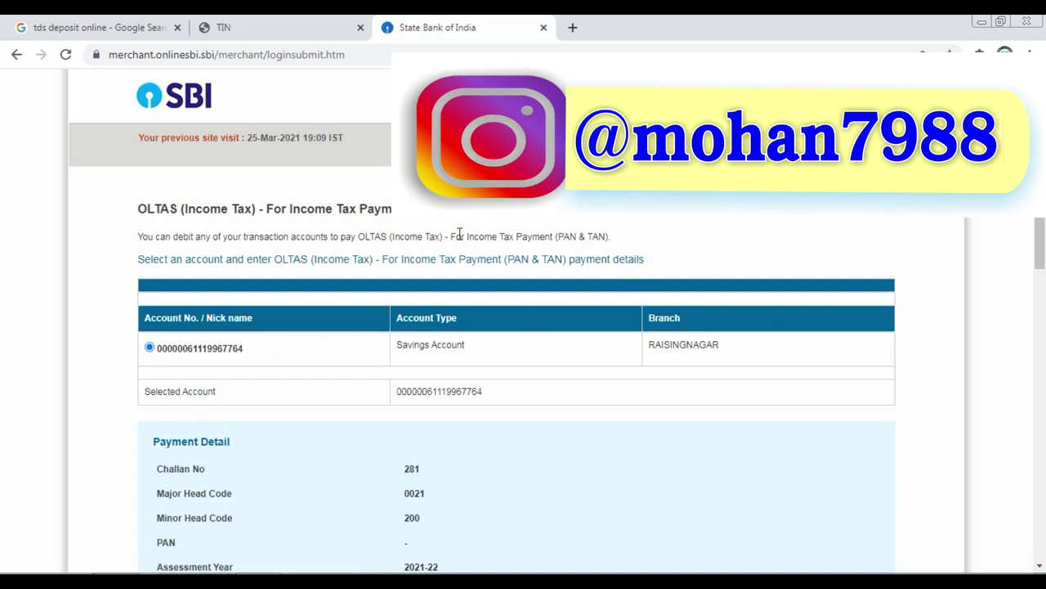
pyautogui.scroll(-4, 384, 323)
pyautogui.scroll(-3, 429, 327)
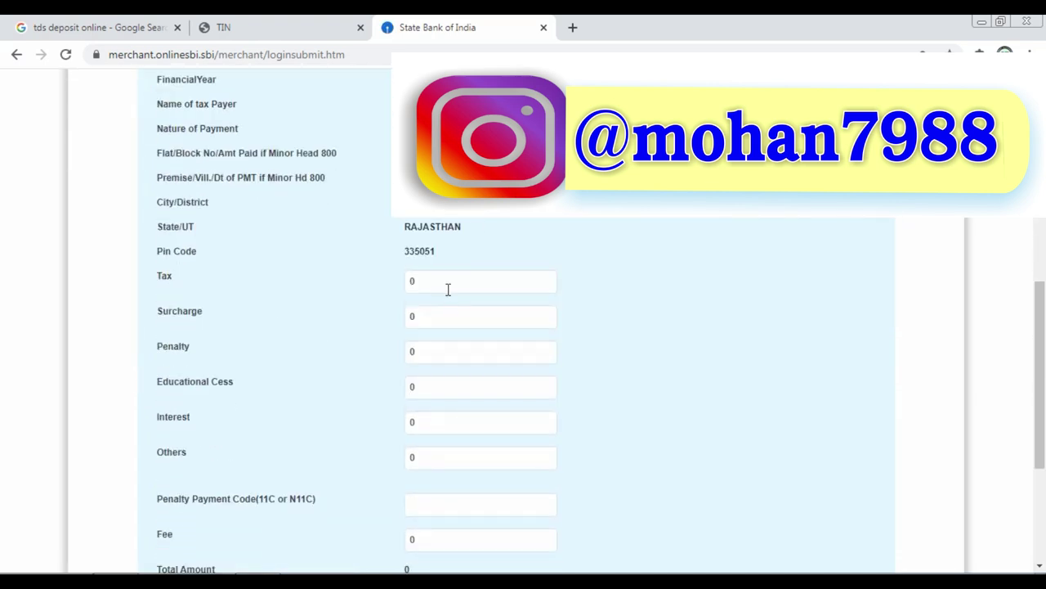
# - Select the Tax field on the nature 94H amount page, with all amounts still 0, and reach the Confirm button
pyautogui.click(445, 279)
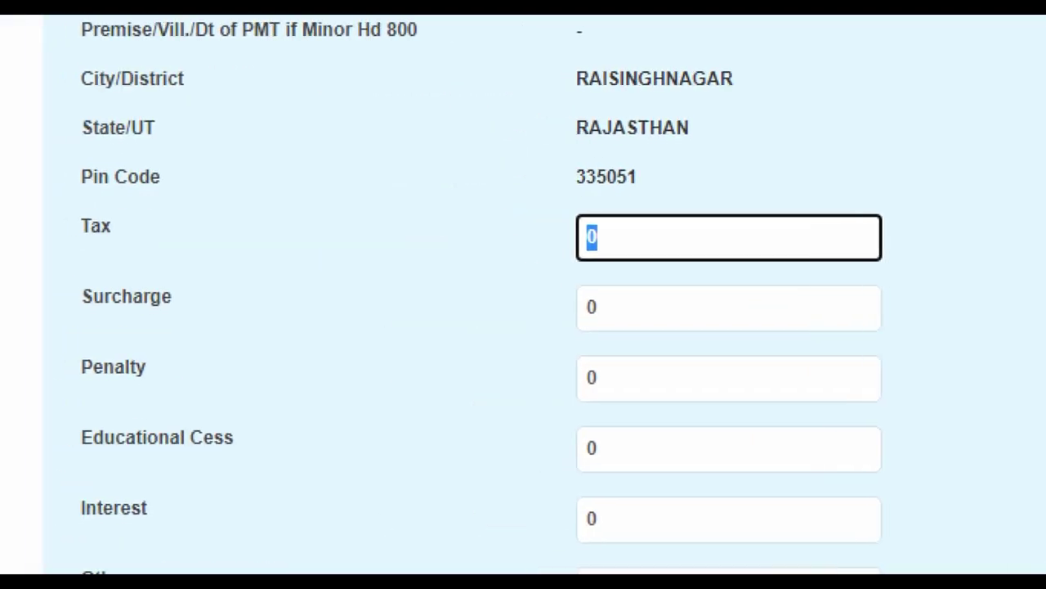
pyautogui.click(229, 326)
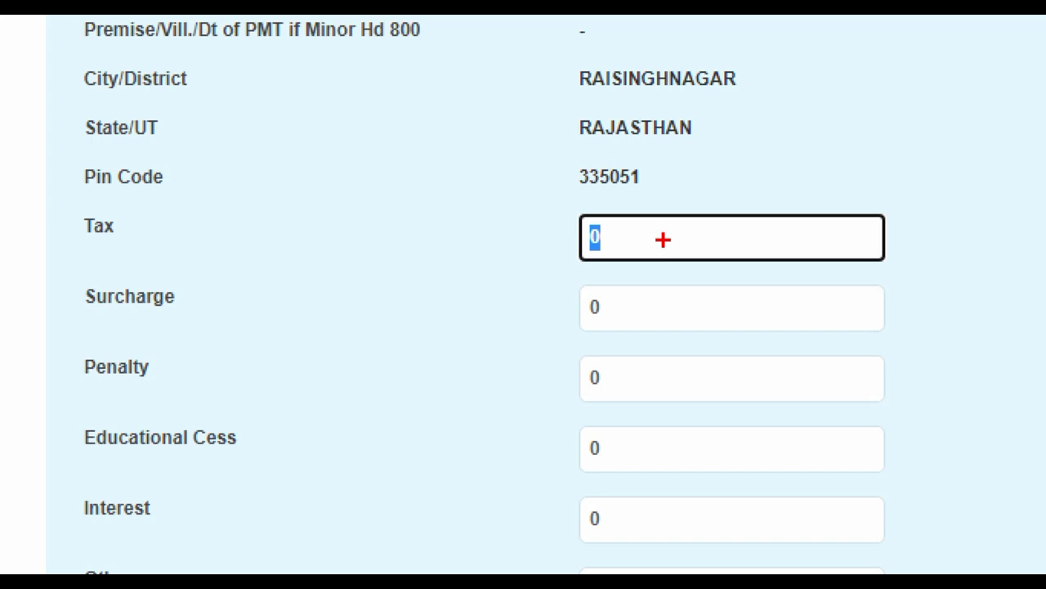
pyautogui.click(388, 410)
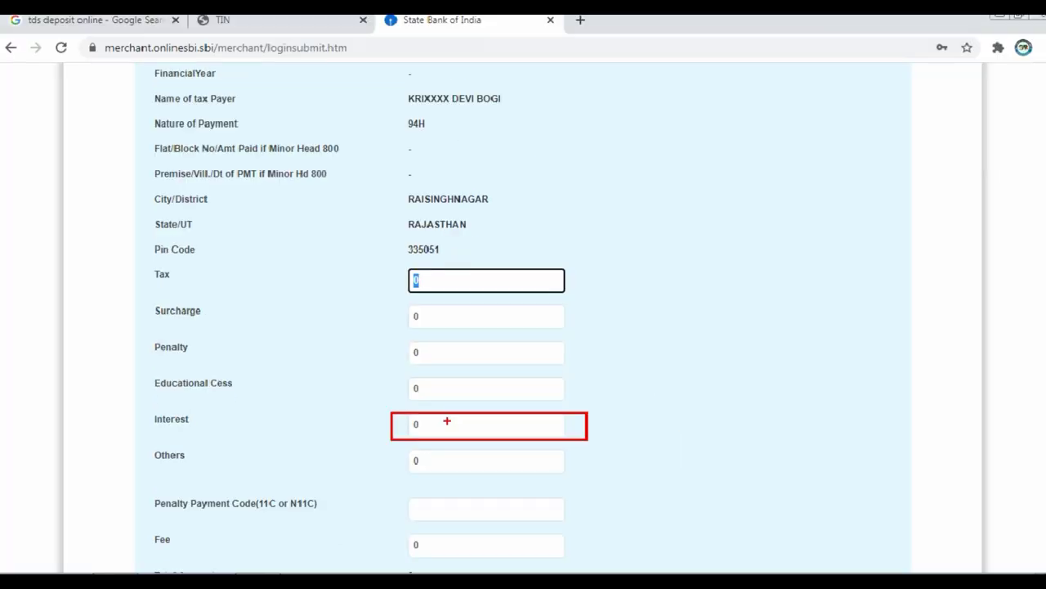
pyautogui.scroll(-3, 585, 560)
pyautogui.scroll(1, 585, 560)
pyautogui.scroll(-1, 415, 448)
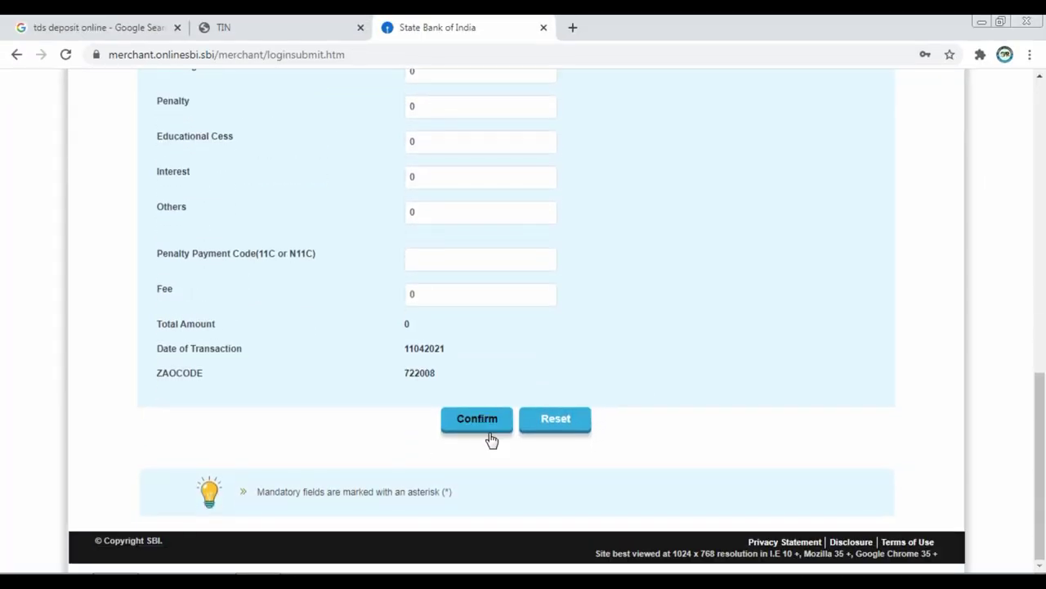